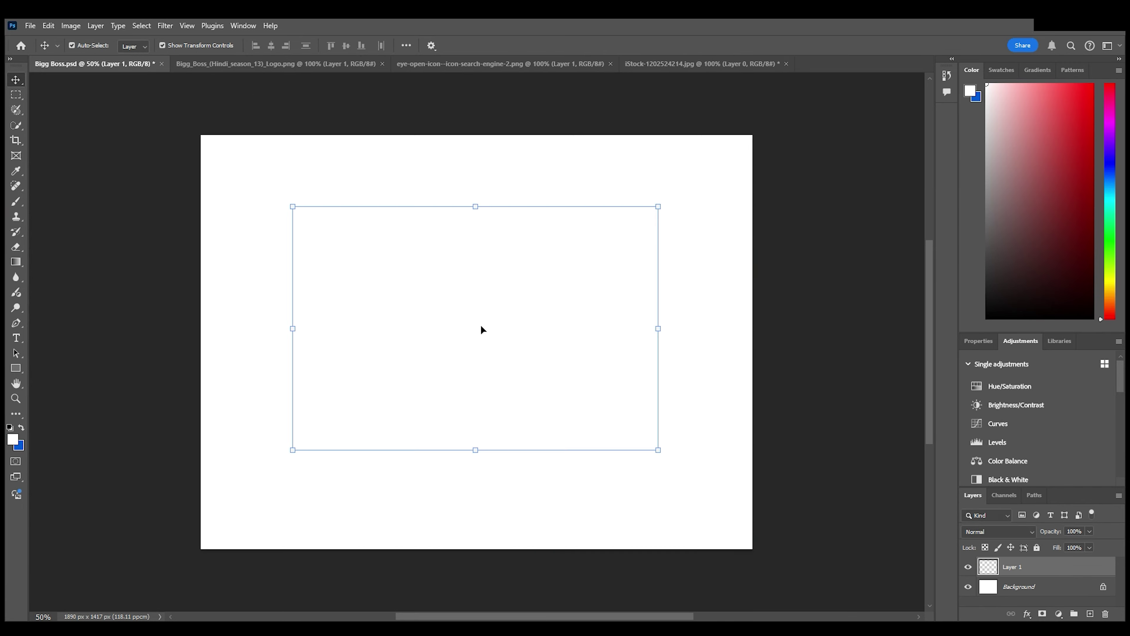
Place the purple light-streak image on the poster and add a new layer with blue as the paint colour.
{"action": "left_click_drag", "start_coordinate": [297, 68], "coordinate": [479, 328]}
{"action": "left_click", "coordinate": [1089, 614]}
{"action": "key", "text": "x"}
{"action": "key", "text": "b"}
Paint blue over the left edge and light streaks, blending the paint layer in Saturation mode.
{"action": "mouse_move", "coordinate": [214, 138]}
{"action": "left_mouse_down"}
{"action": "mouse_move", "coordinate": [209, 603]}
{"action": "mouse_move", "coordinate": [222, 303]}
{"action": "mouse_move", "coordinate": [234, 605]}
{"action": "mouse_move", "coordinate": [103, 427]}
{"action": "left_mouse_up"}
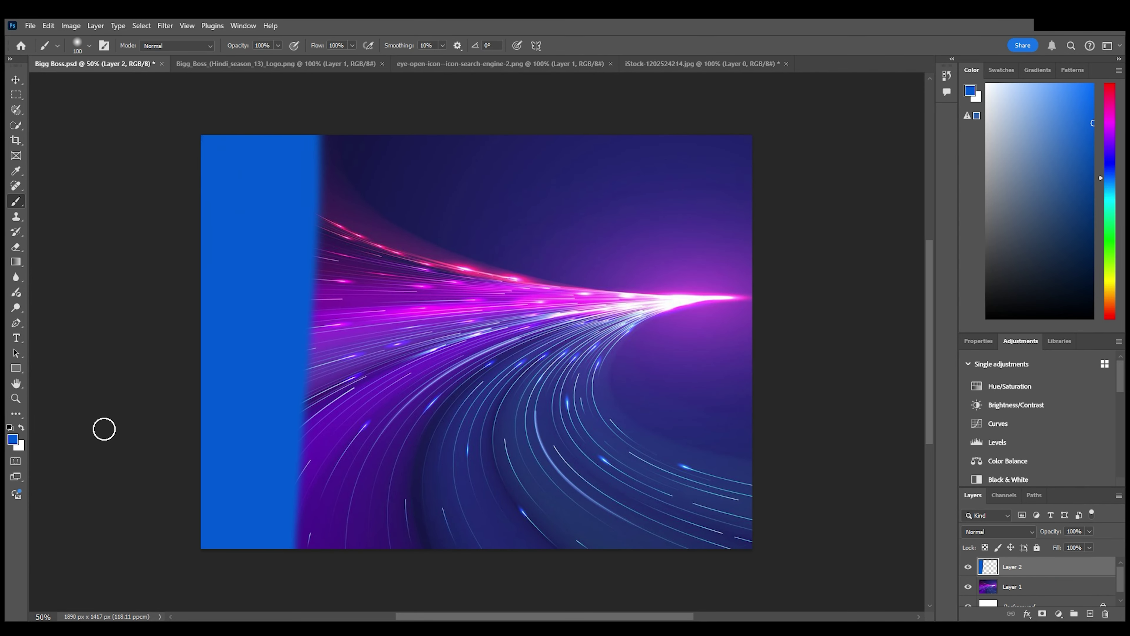
{"action": "mouse_move", "coordinate": [361, 156]}
{"action": "left_mouse_down"}
{"action": "mouse_move", "coordinate": [456, 111]}
{"action": "mouse_move", "coordinate": [480, 125]}
{"action": "mouse_move", "coordinate": [467, 341]}
{"action": "mouse_move", "coordinate": [104, 454]}
{"action": "left_mouse_up"}
{"action": "mouse_move", "coordinate": [606, 68]}
{"action": "left_mouse_down"}
{"action": "mouse_move", "coordinate": [554, 388]}
{"action": "mouse_move", "coordinate": [656, 535]}
{"action": "mouse_move", "coordinate": [875, 260]}
{"action": "mouse_move", "coordinate": [717, 396]}
{"action": "left_mouse_up"}
{"action": "left_click", "coordinate": [999, 531]}
{"action": "left_click", "coordinate": [987, 589]}
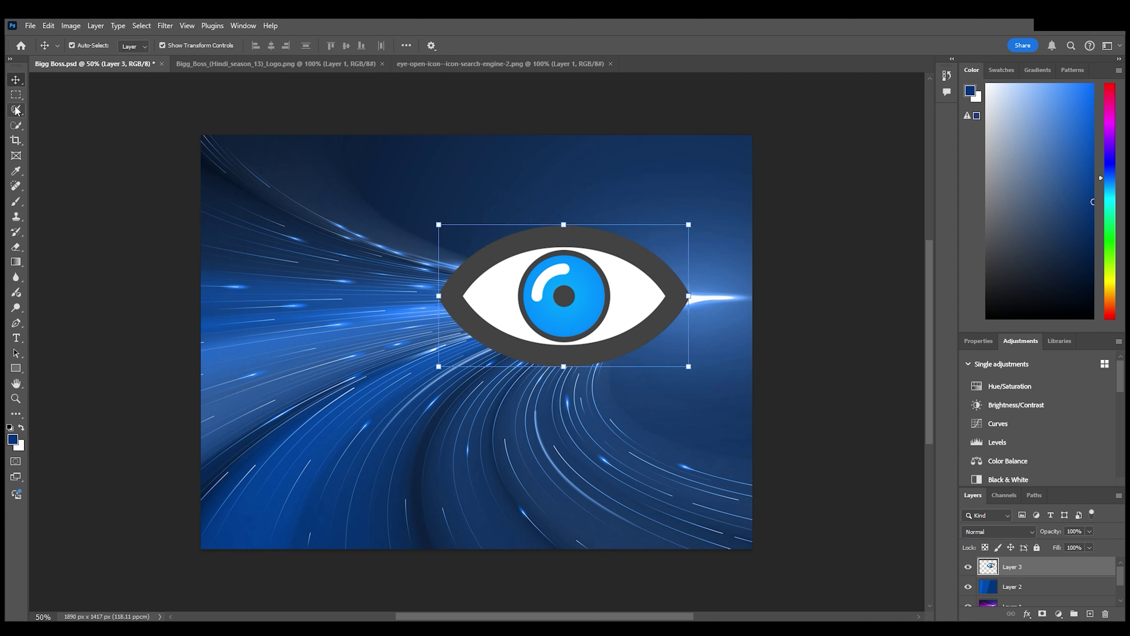
Select the eye's outer ring and paint it bright blue.
{"action": "mouse_move", "coordinate": [335, 331]}
{"action": "left_mouse_down"}
{"action": "mouse_move", "coordinate": [699, 295]}
{"action": "mouse_move", "coordinate": [595, 415]}
{"action": "left_mouse_up"}
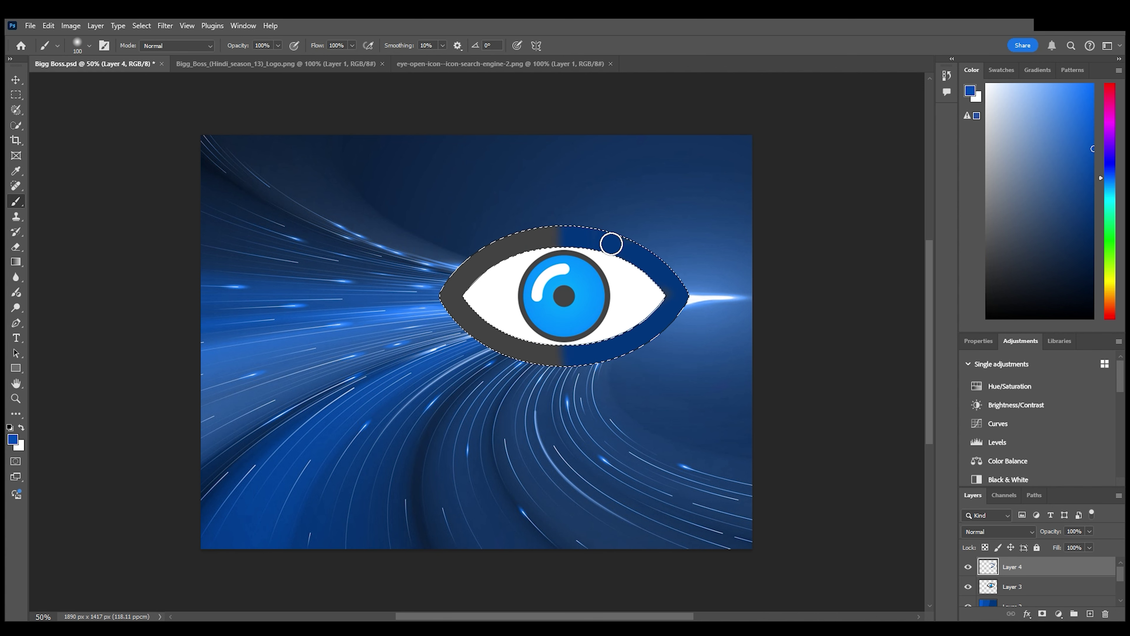
{"action": "left_click", "coordinate": [578, 267], "text": "alt"}
{"action": "mouse_move", "coordinate": [592, 236]}
{"action": "left_mouse_down"}
{"action": "mouse_move", "coordinate": [481, 281]}
{"action": "mouse_move", "coordinate": [709, 372]}
{"action": "left_mouse_up"}
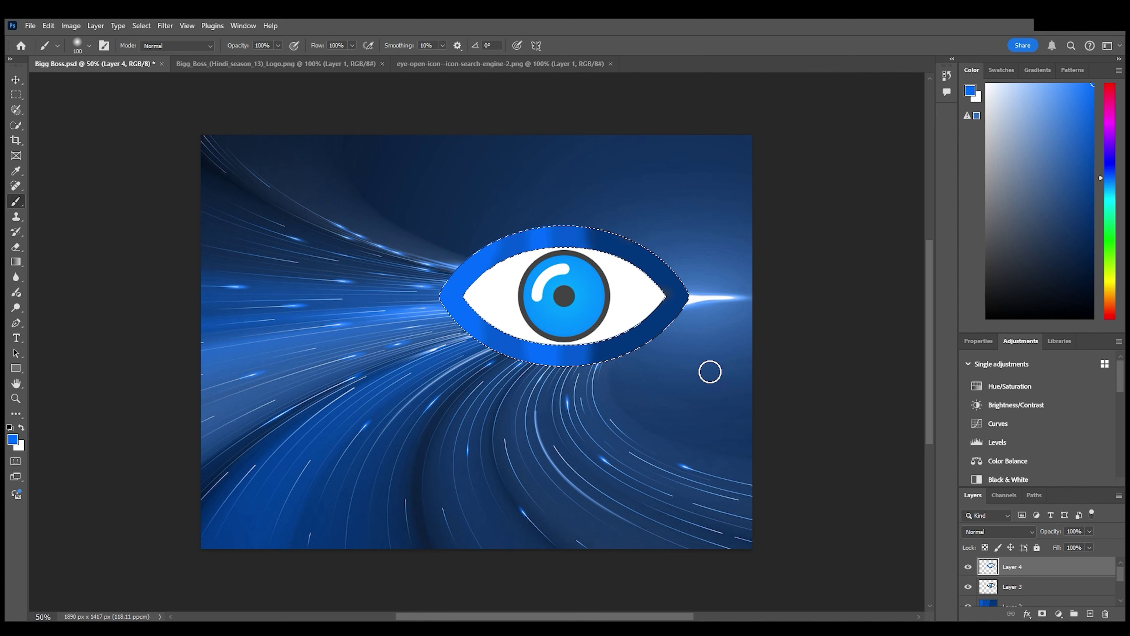
{"action": "key", "text": "w"}
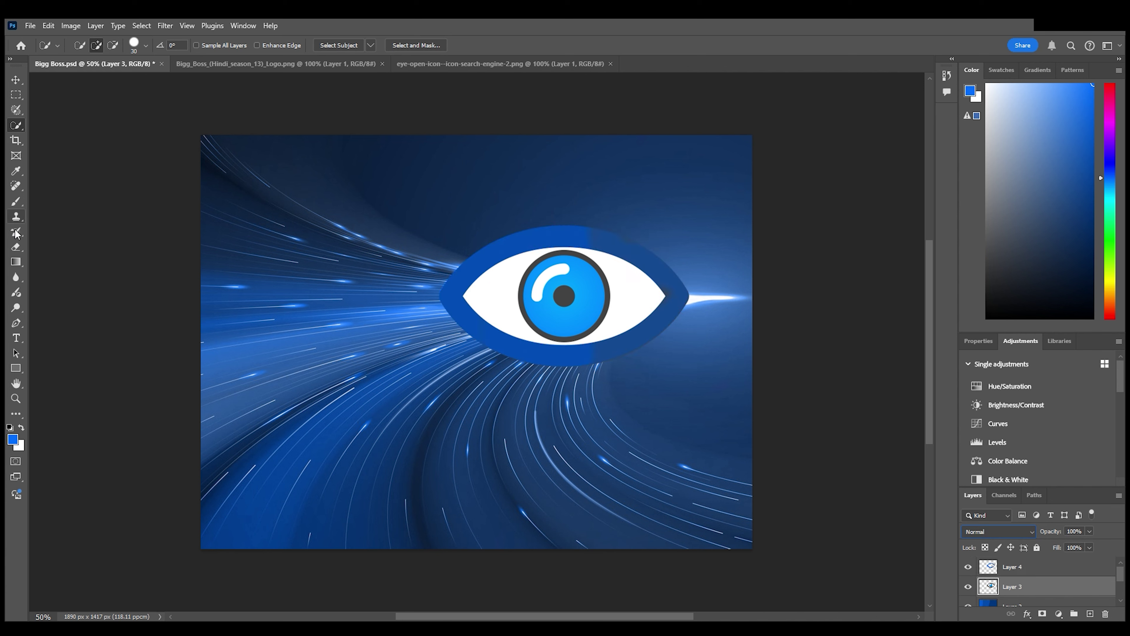
Paint the white of the eye darker blue on a new Linear Burn layer.
{"action": "key", "text": "ctrl+shift+alt+n"}
{"action": "key", "text": "b"}
{"action": "left_click", "coordinate": [404, 278], "text": "alt"}
{"action": "left_click_drag", "start_coordinate": [489, 294], "coordinate": [658, 294]}
{"action": "left_click", "coordinate": [999, 532]}
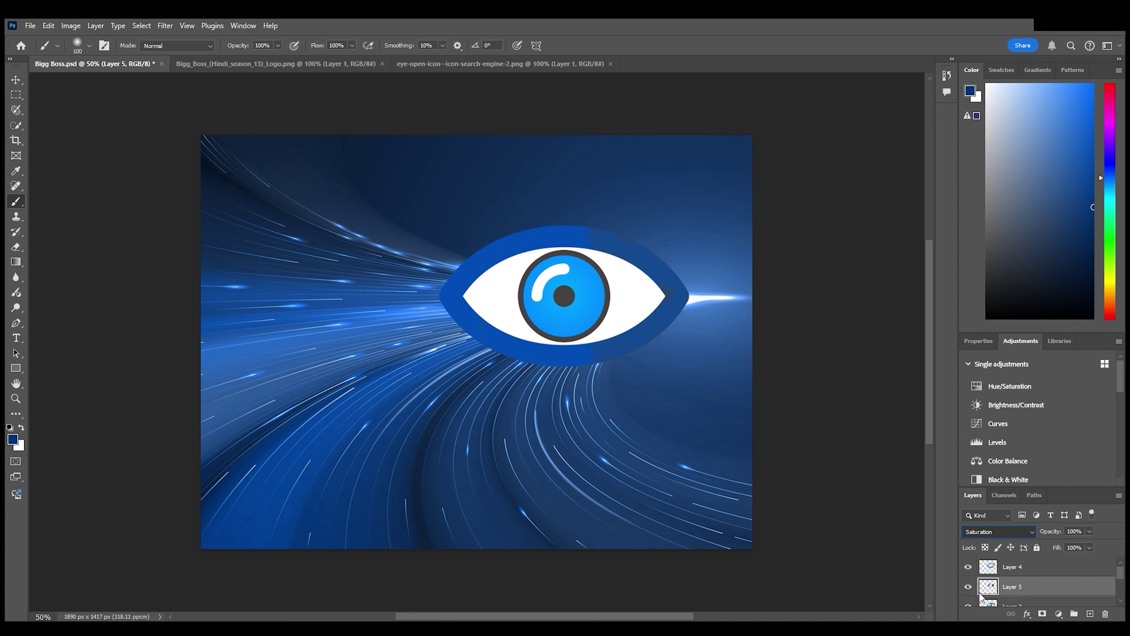
{"action": "left_click", "coordinate": [978, 356]}
Recolour the eye's iris and select the eye layers together for moving.
{"action": "left_click", "coordinate": [16, 79]}
{"action": "left_click", "coordinate": [602, 358]}
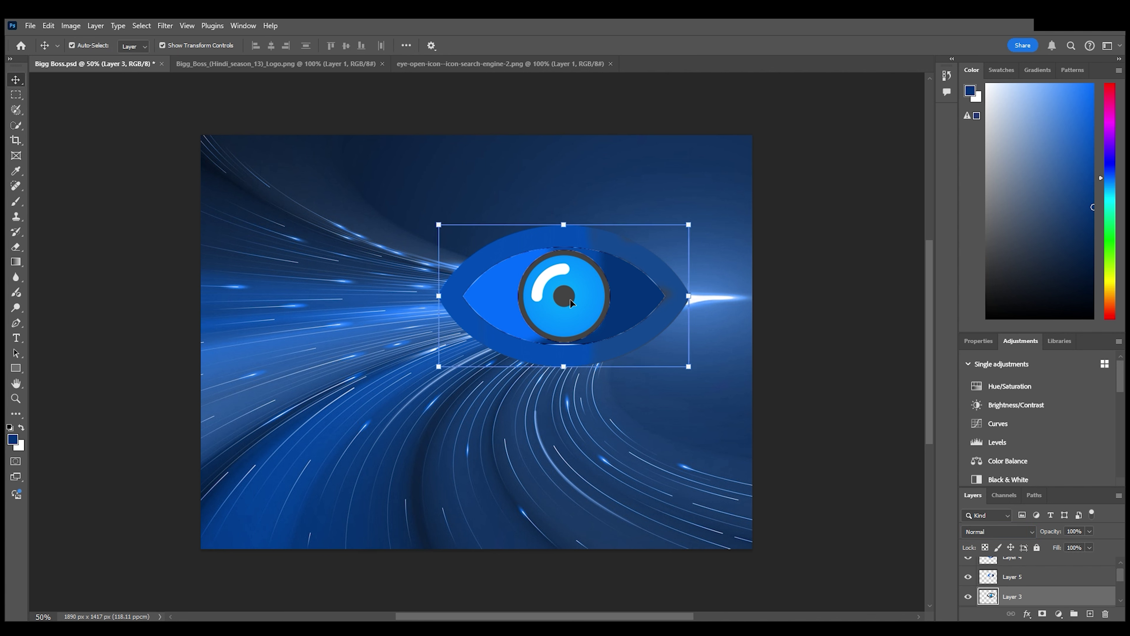
{"action": "key", "text": "b"}
{"action": "scroll", "coordinate": [1064, 603], "scroll_direction": "down", "scroll_amount": 1}
{"action": "key", "text": "w"}
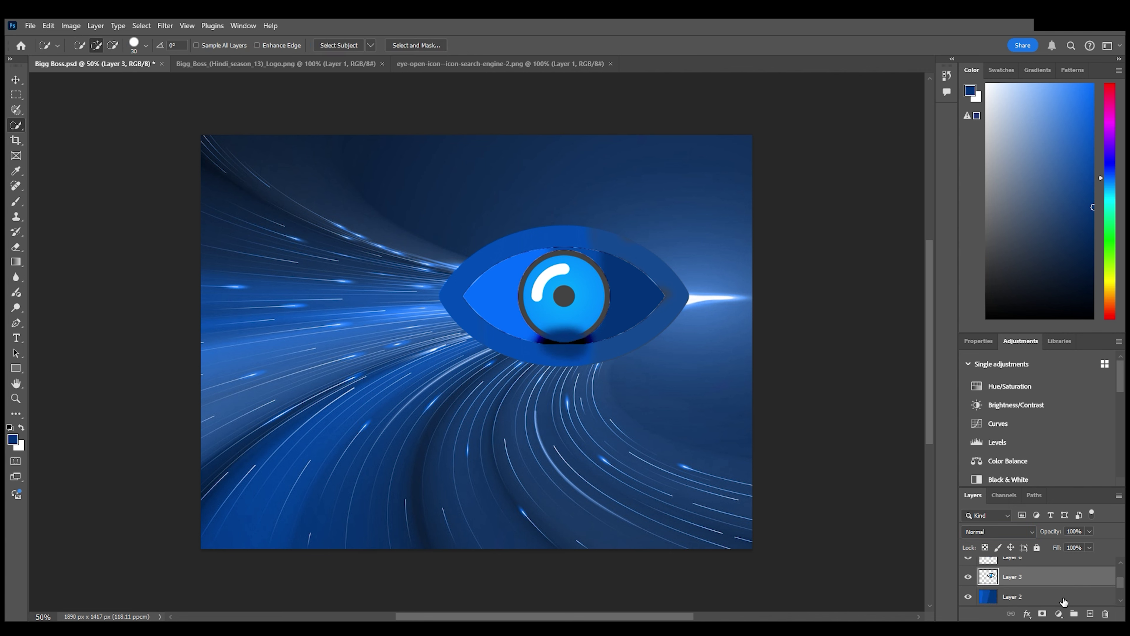
{"action": "key", "text": "b"}
{"action": "left_click", "coordinate": [999, 531]}
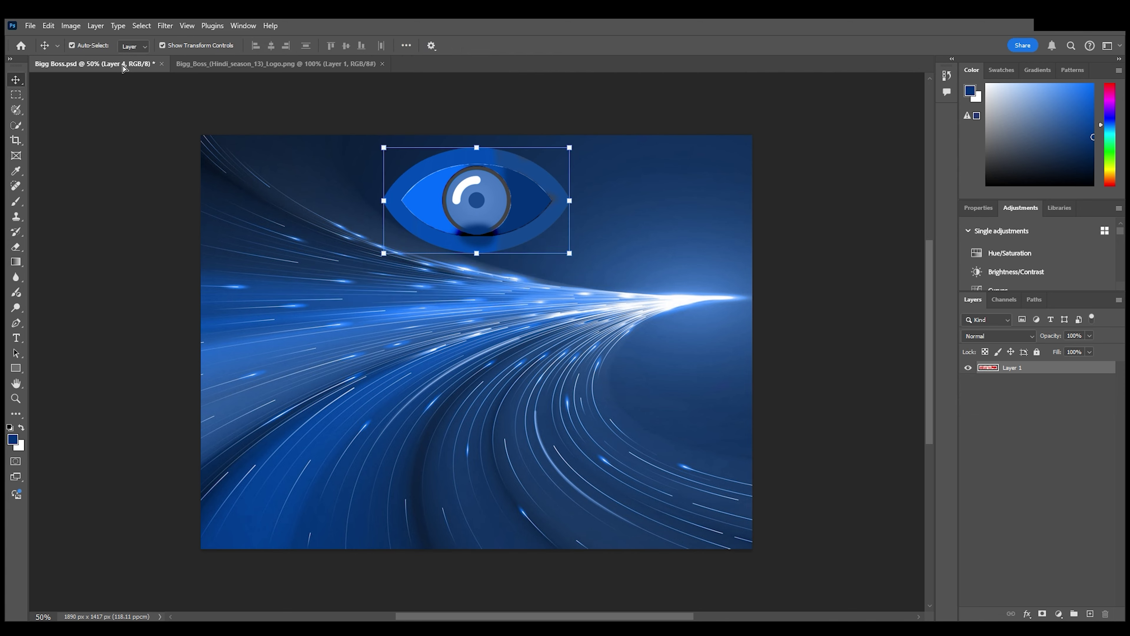
Place the BIGG BOSS logo and adjust the background streak layer's blend mode, starting with Color Burn.
{"action": "left_click_drag", "start_coordinate": [530, 279], "coordinate": [424, 279]}
{"action": "key", "text": "Return"}
{"action": "left_click", "coordinate": [1012, 411]}
{"action": "scroll", "coordinate": [996, 336], "scroll_direction": "down", "scroll_amount": 4}
{"action": "left_click", "coordinate": [1012, 391]}
Select the BIGG BOSS letters and add a new layer with yellow paint colour.
{"action": "left_click", "coordinate": [1012, 371]}
{"action": "key", "text": "w"}
{"action": "left_click_drag", "start_coordinate": [242, 274], "coordinate": [263, 286]}
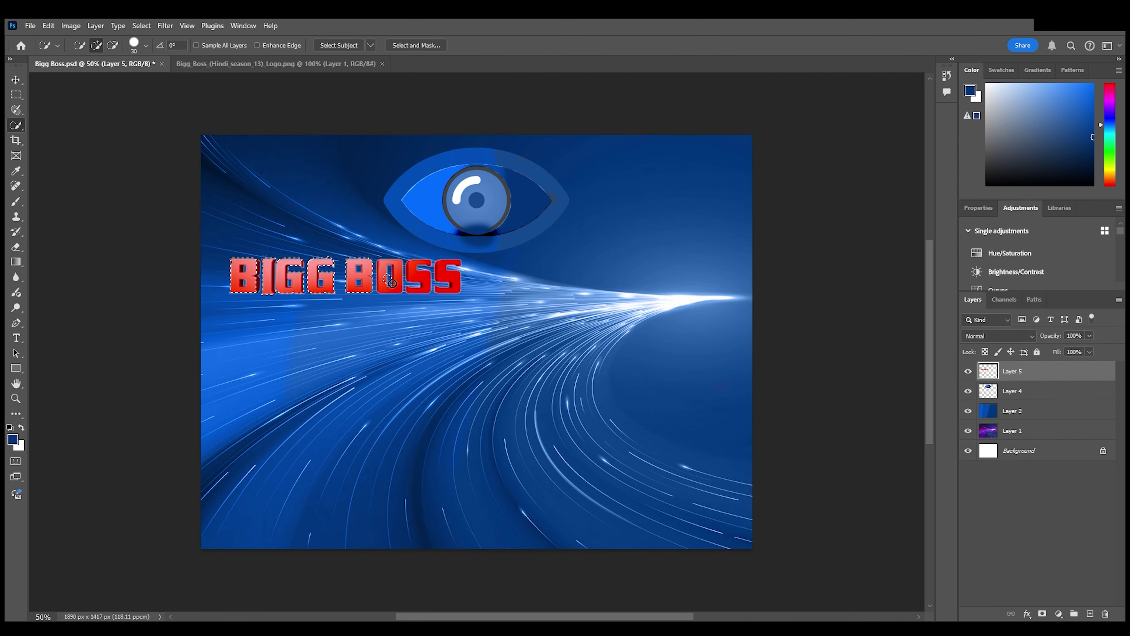
{"action": "left_click", "coordinate": [16, 201]}
{"action": "left_click", "coordinate": [1110, 168]}
{"action": "left_click", "coordinate": [1093, 85]}
{"action": "left_click", "coordinate": [1089, 614]}
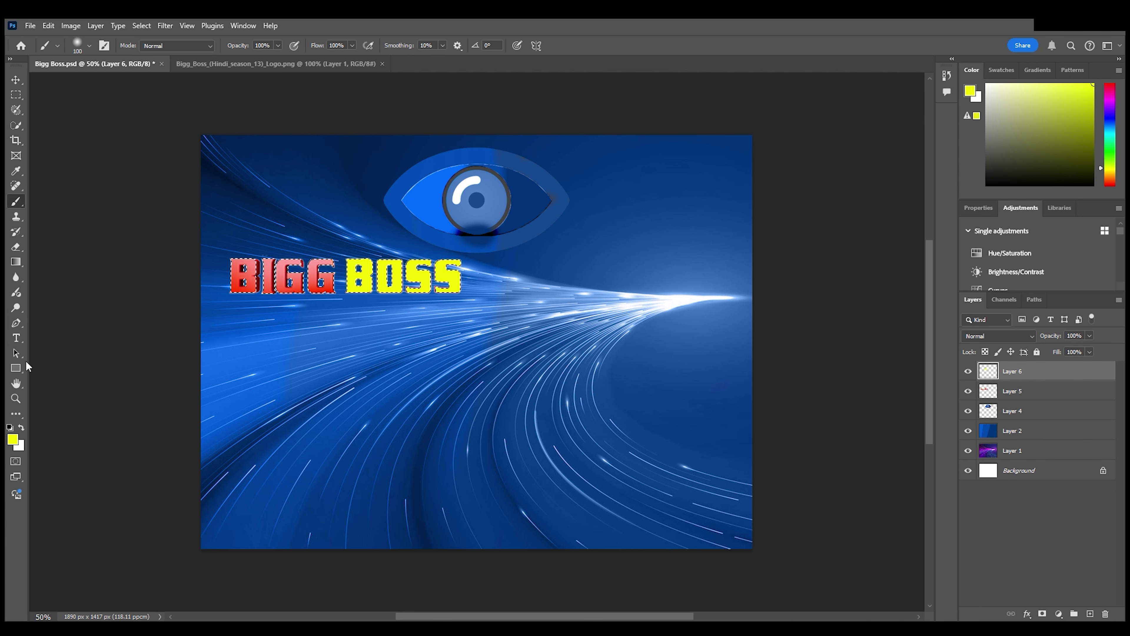
Paint the BIGG letters white and delete the red BIGG BOSS logo layer.
{"action": "left_click", "coordinate": [576, 220], "text": "alt"}
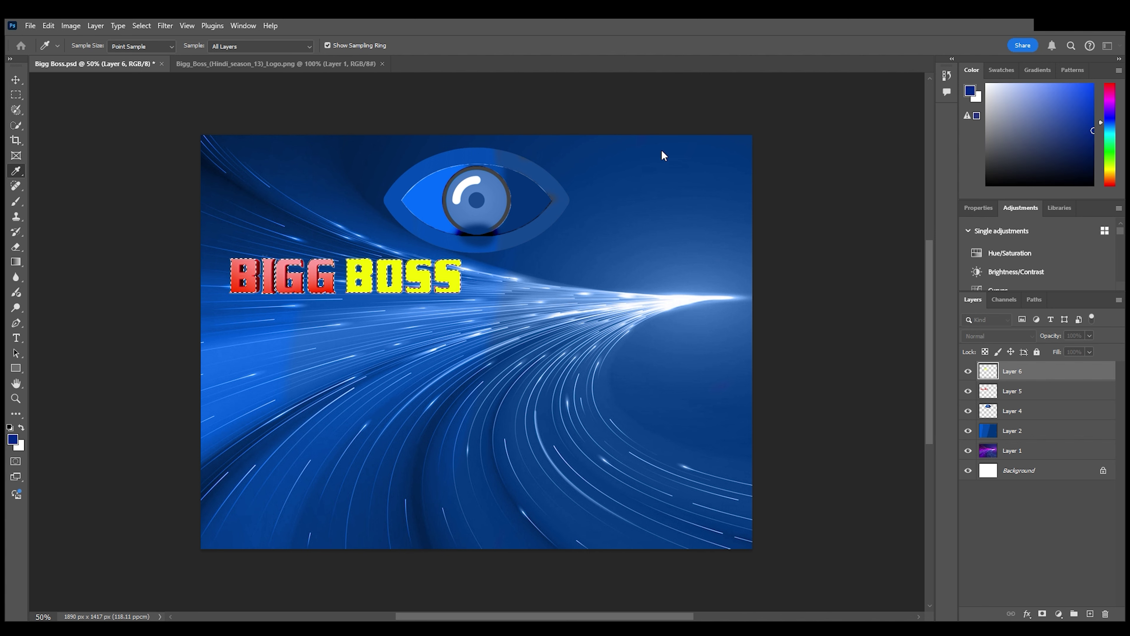
{"action": "left_click", "coordinate": [242, 276]}
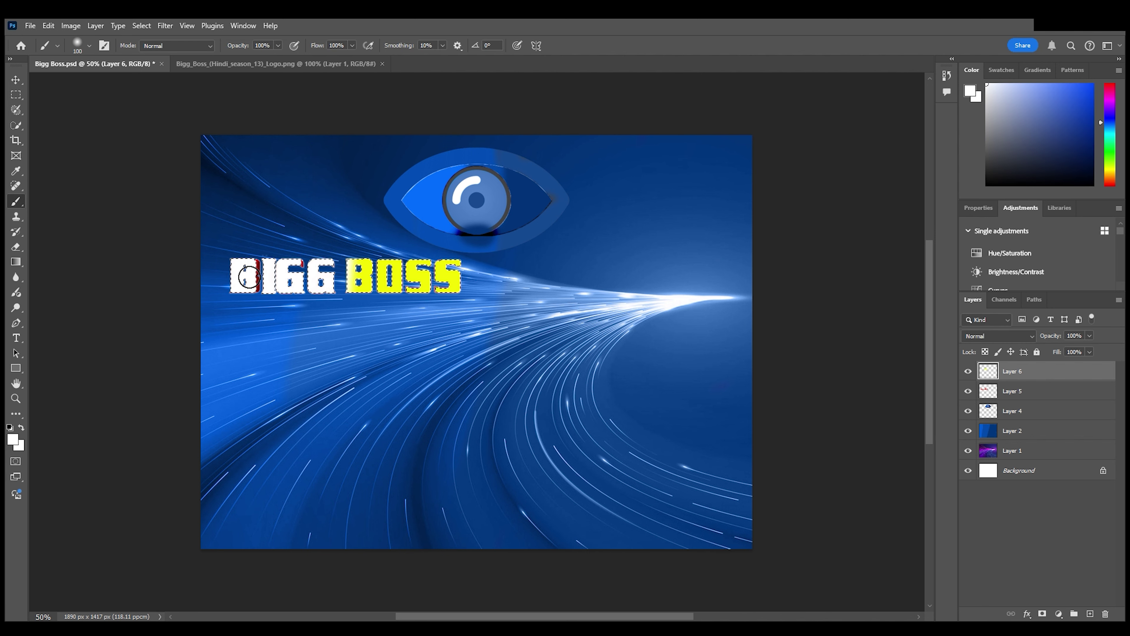
{"action": "key", "text": "v"}
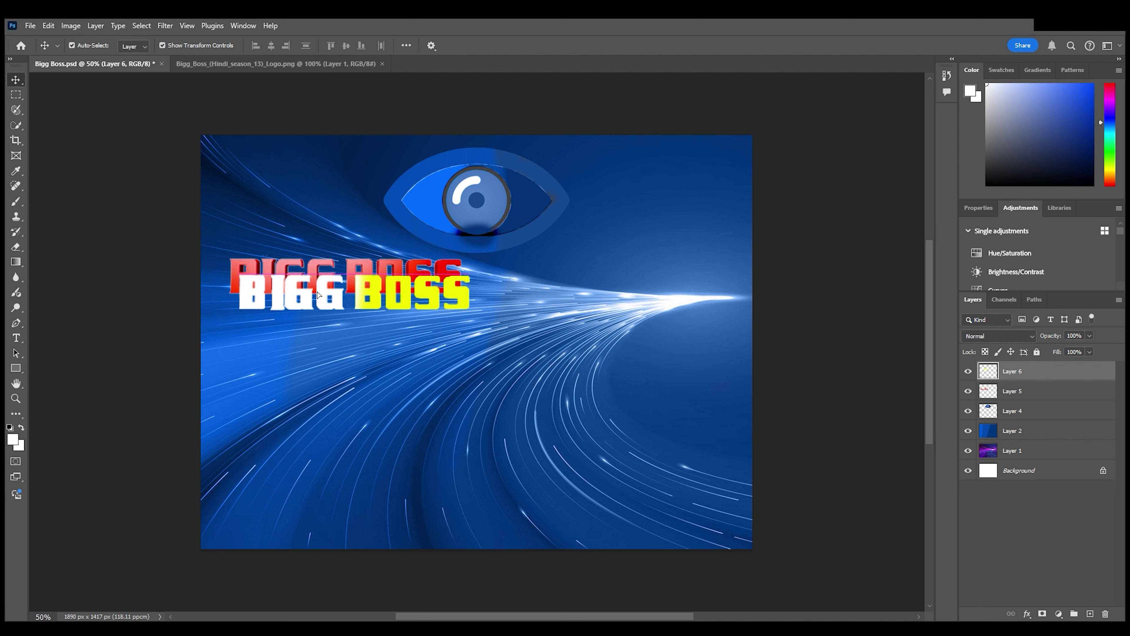
{"action": "left_click", "coordinate": [1064, 395]}
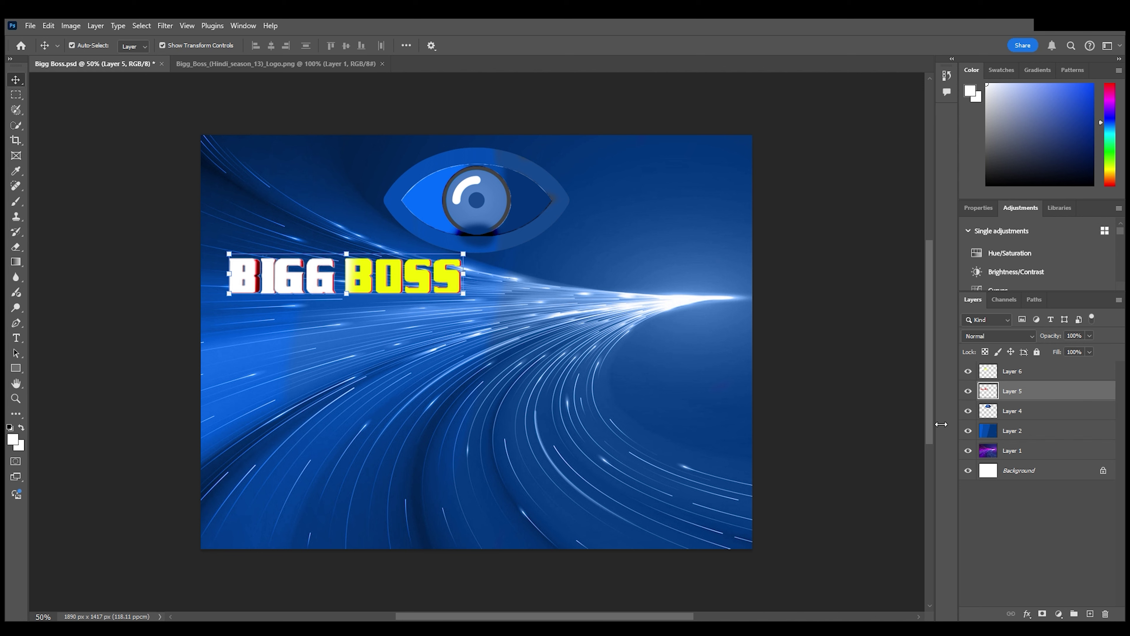
{"action": "key", "text": "Delete"}
Blend the title layer in Dissolve mode, centre it, and close the logo document.
{"action": "key", "text": "alt+bracketright"}
{"action": "key", "text": "shift+alt+t"}
{"action": "key", "text": "shift+alt+i"}
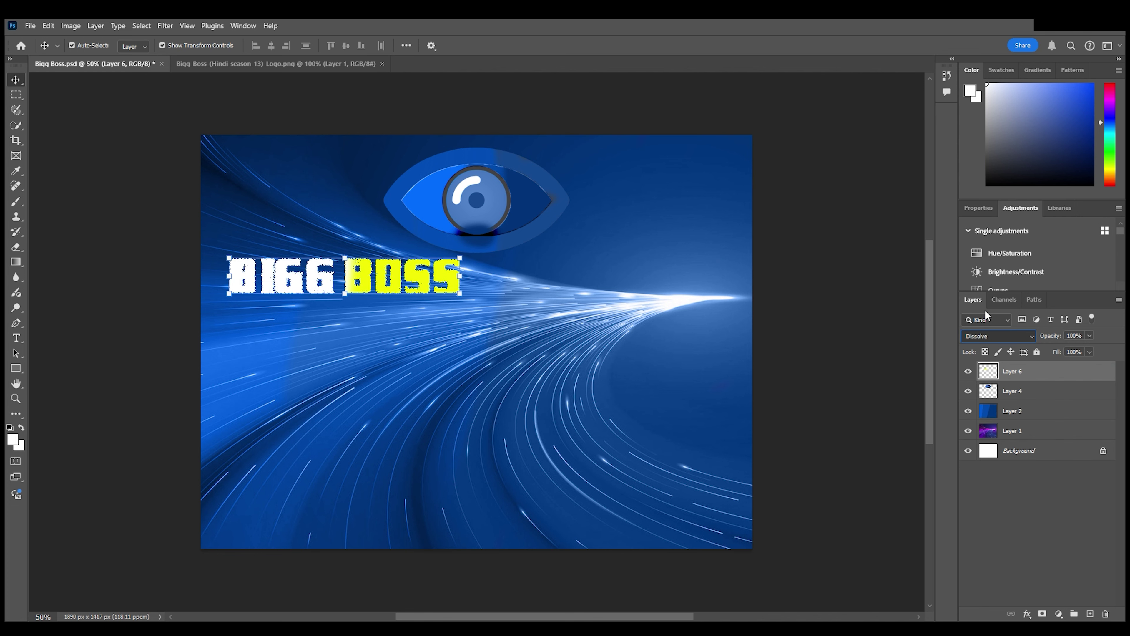
{"action": "left_click_drag", "start_coordinate": [401, 276], "coordinate": [541, 272]}
{"action": "left_click", "coordinate": [382, 63]}
{"action": "left_click", "coordinate": [425, 102]}
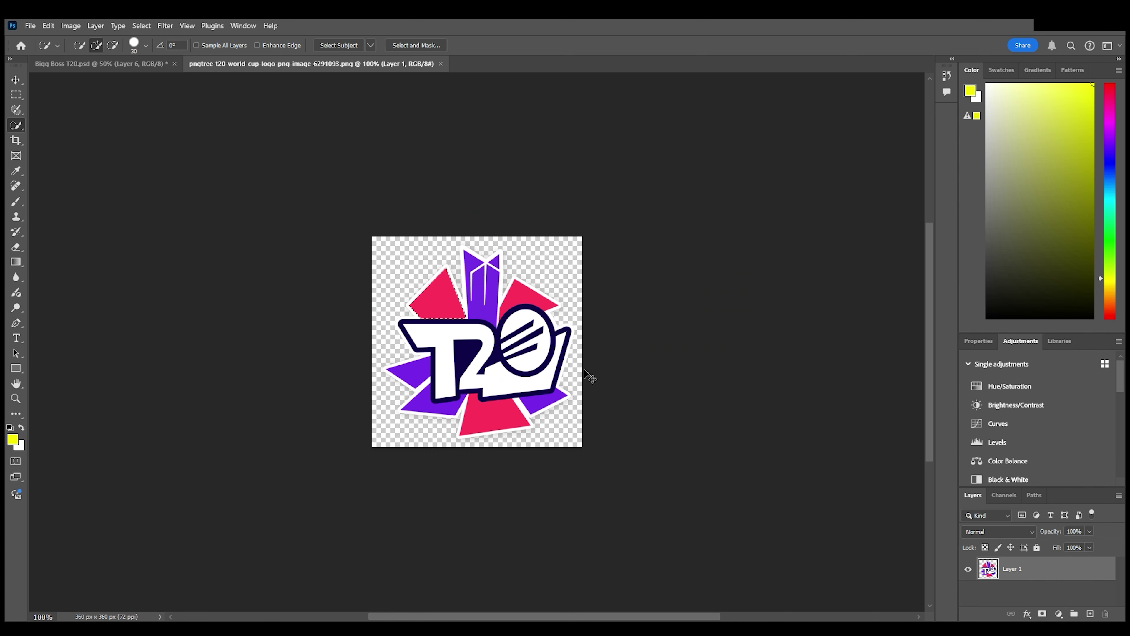
Paint the T20 logo's purple triangles yellow on the paint layer.
{"action": "left_click", "coordinate": [16, 202]}
{"action": "left_click_drag", "start_coordinate": [437, 294], "coordinate": [497, 361]}
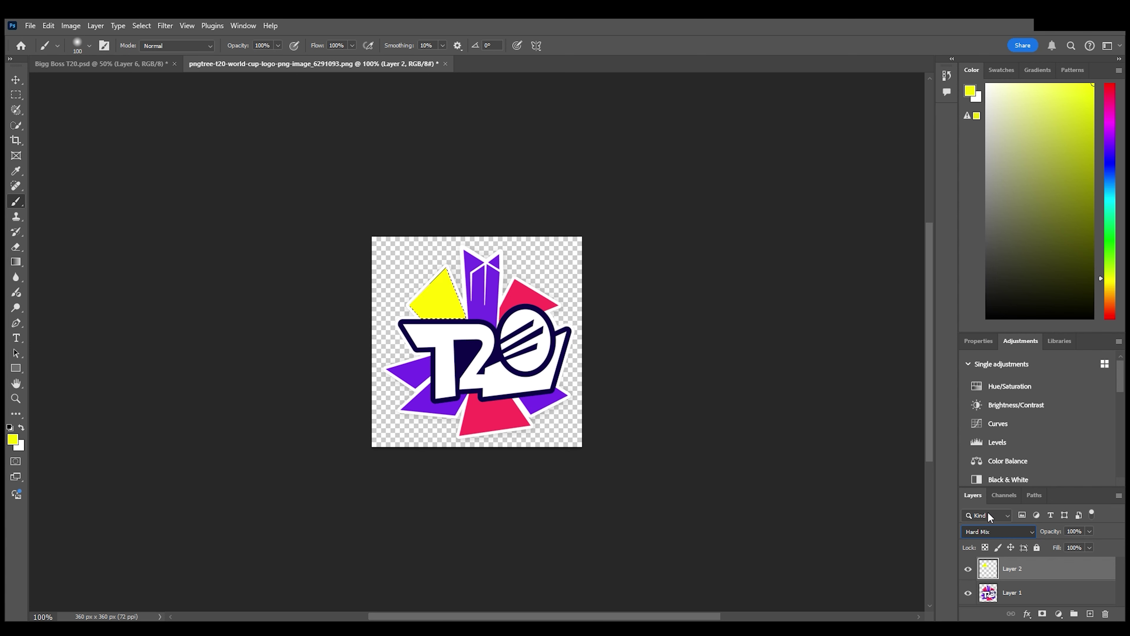
{"action": "left_click", "coordinate": [16, 125]}
{"action": "key", "text": "alt+bracketleft"}
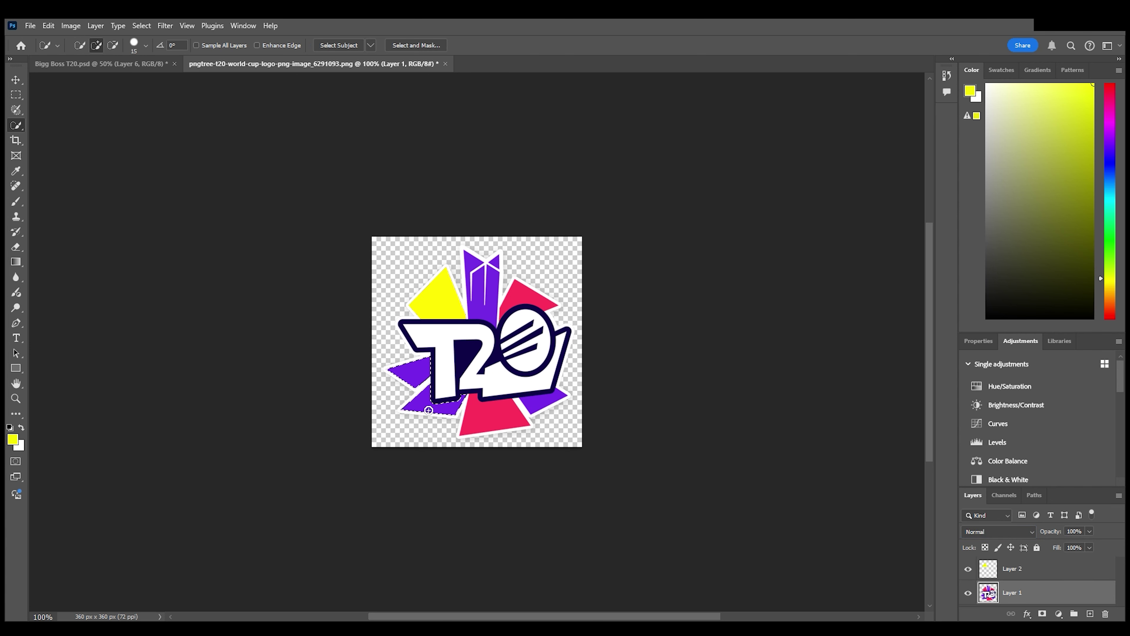
{"action": "key", "text": "b"}
{"action": "mouse_move", "coordinate": [400, 378]}
{"action": "left_mouse_down"}
{"action": "mouse_move", "coordinate": [445, 405]}
{"action": "mouse_move", "coordinate": [447, 424]}
{"action": "left_mouse_up"}
{"action": "key", "text": "ctrl+z"}
{"action": "key", "text": "alt+bracketright"}
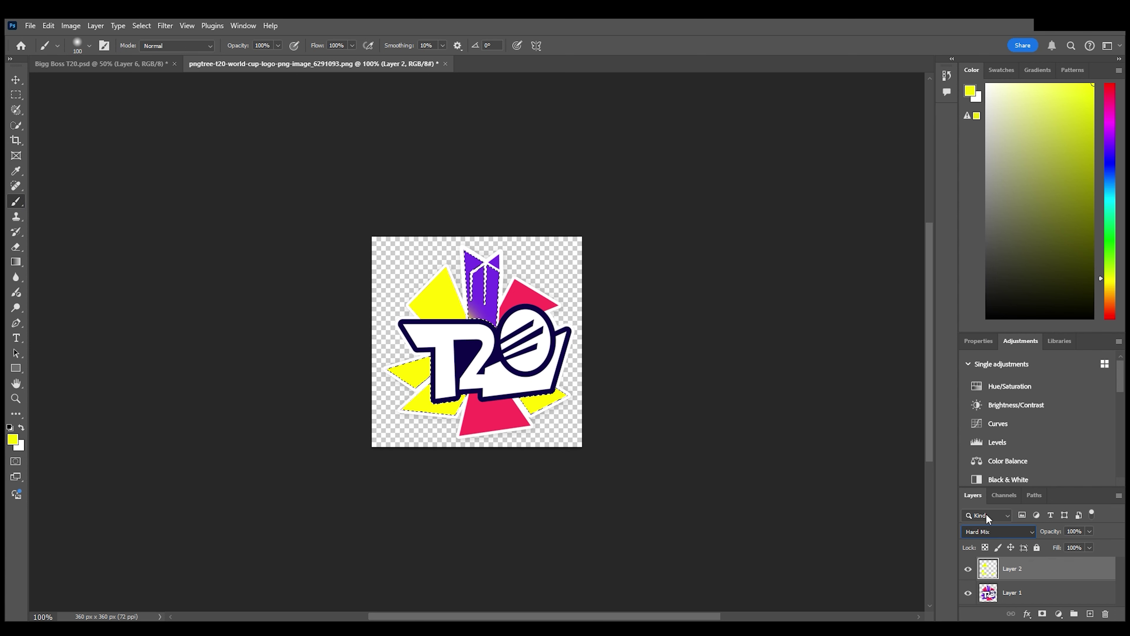
{"action": "left_click_drag", "start_coordinate": [480, 272], "coordinate": [543, 394]}
Paint the top purple triangle yellow and fit the whole logo in view.
{"action": "key", "text": "w"}
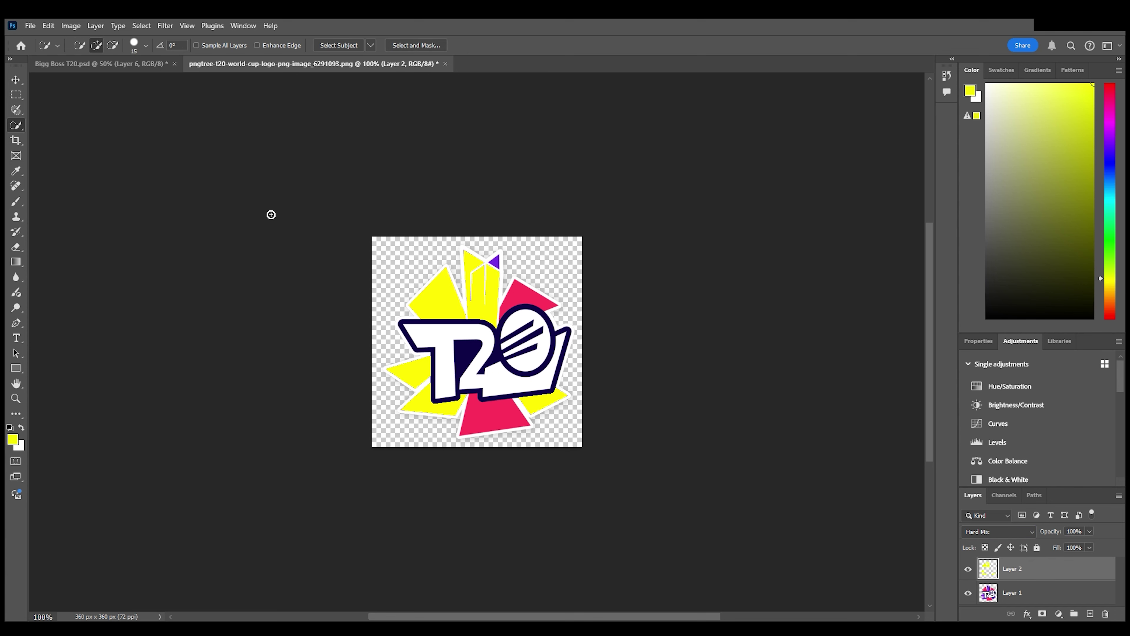
{"action": "left_click", "coordinate": [1047, 598]}
{"action": "scroll", "coordinate": [498, 254], "scroll_direction": "up", "scroll_amount": 2}
{"action": "key", "text": "b"}
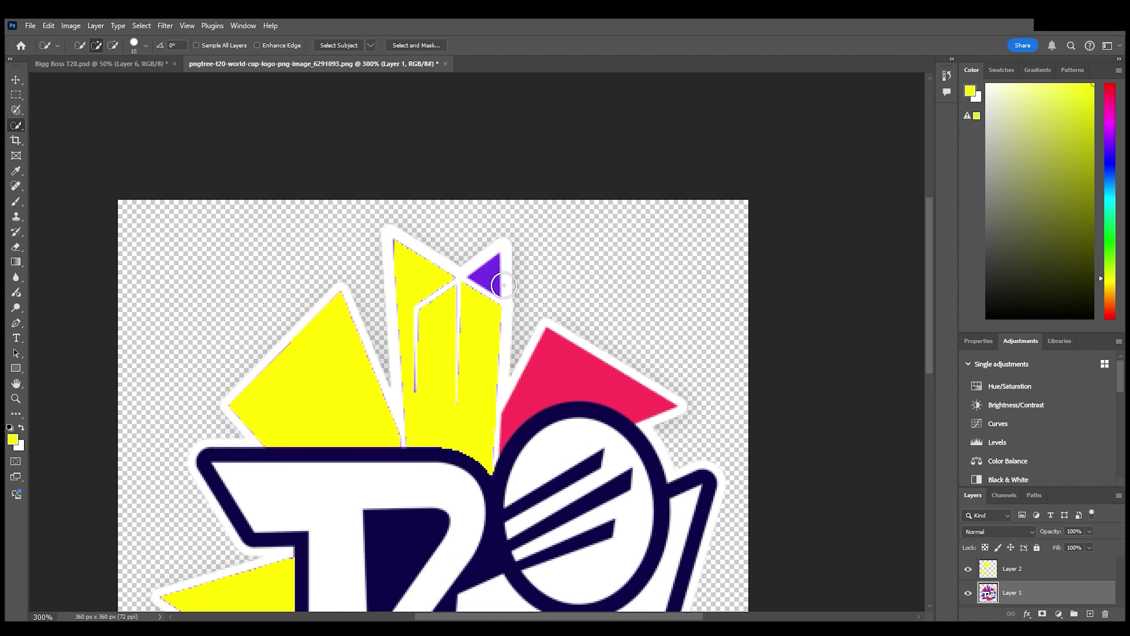
{"action": "key", "text": "alt+bracketright"}
{"action": "left_click_drag", "start_coordinate": [525, 285], "coordinate": [555, 350]}
{"action": "key", "text": "ctrl+0"}
Select the pink triangles and paint the bottom one dark blue on a new layer.
{"action": "key", "text": "v"}
{"action": "left_click", "coordinate": [595, 212]}
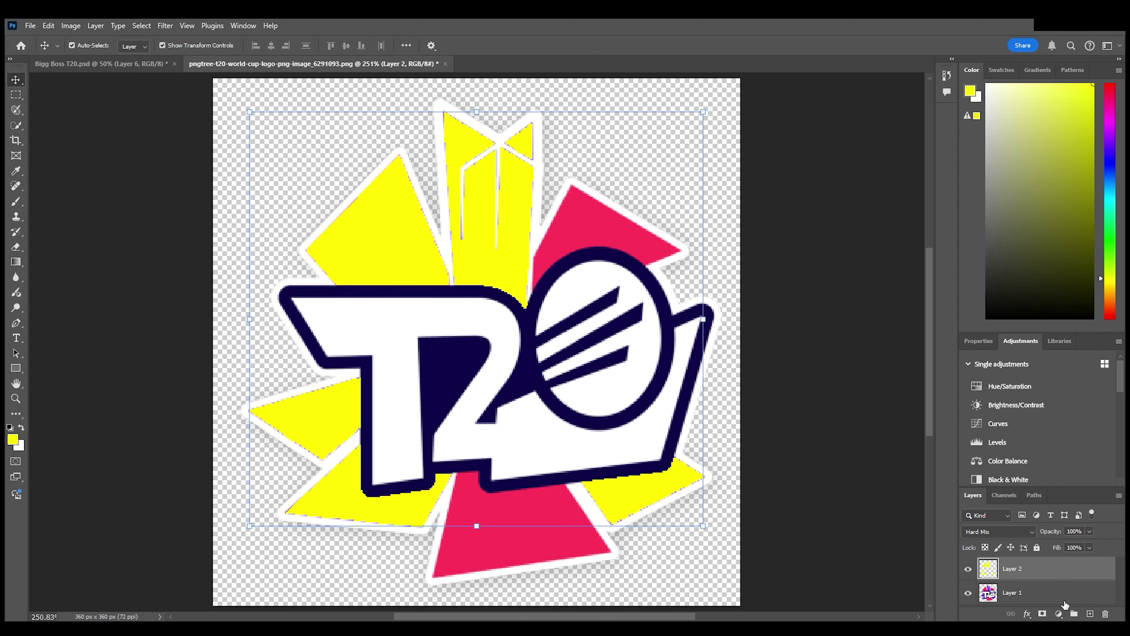
{"action": "key", "text": "w"}
{"action": "left_click_drag", "start_coordinate": [583, 221], "coordinate": [614, 238]}
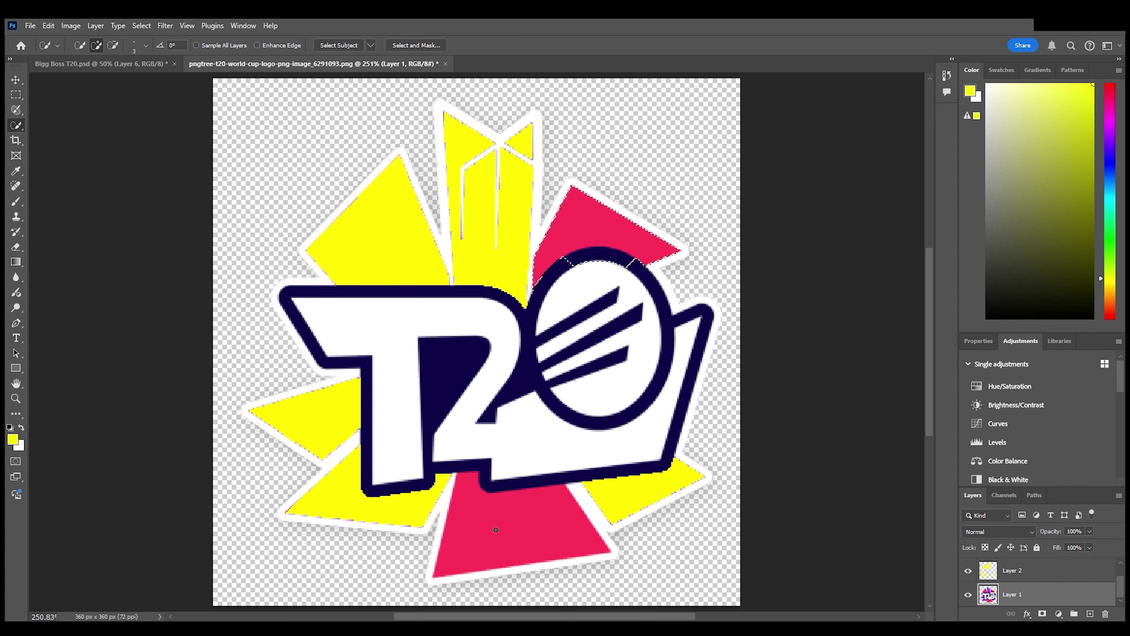
{"action": "left_click_drag", "start_coordinate": [476, 500], "coordinate": [501, 538]}
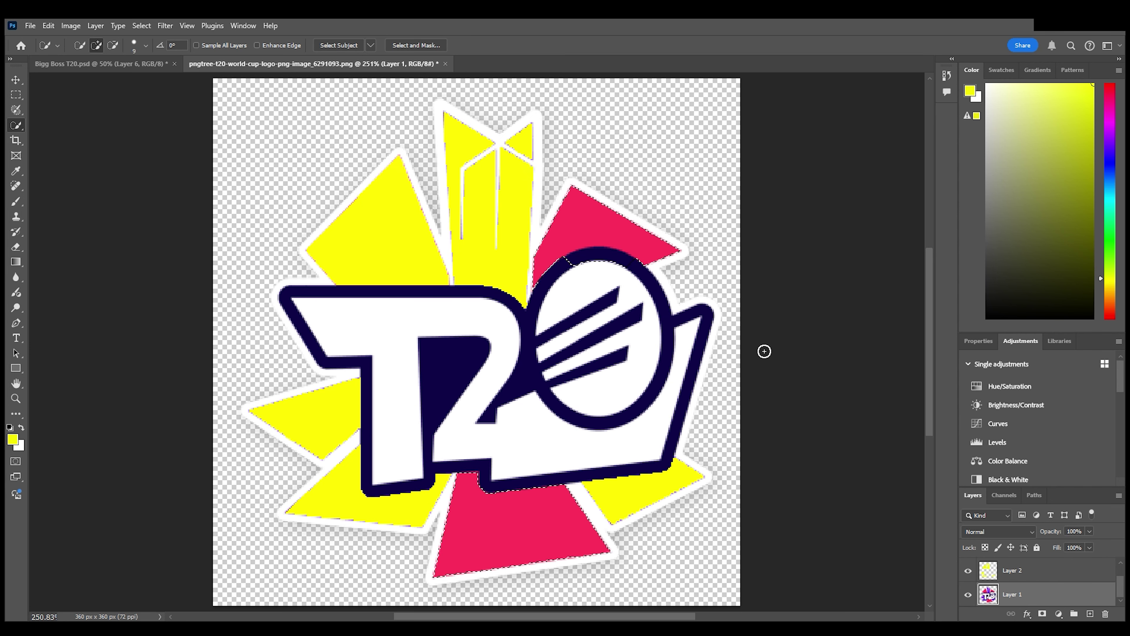
{"action": "key", "text": "ctrl+shift+alt+n"}
{"action": "key", "text": "b"}
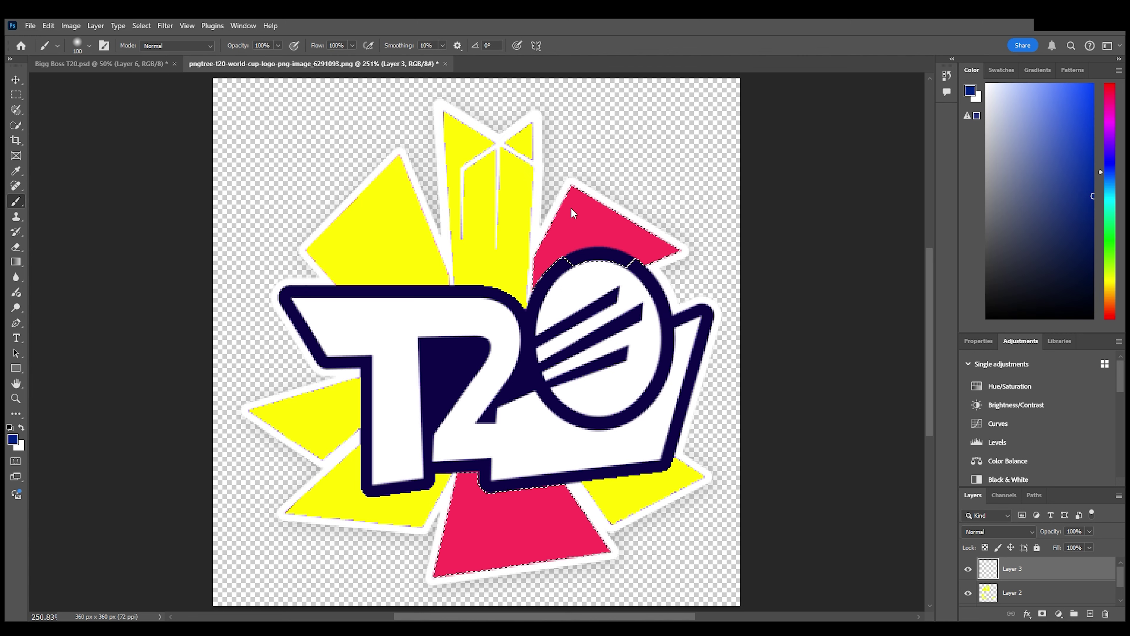
{"action": "left_click_drag", "start_coordinate": [481, 512], "coordinate": [568, 517]}
Paint the top pink triangle blue, set Hard Light, and bring the logo into the poster.
{"action": "key", "text": "bracketleft"}
{"action": "key", "text": "bracketleft"}
{"action": "key", "text": "bracketleft"}
{"action": "left_click_drag", "start_coordinate": [580, 222], "coordinate": [699, 263]}
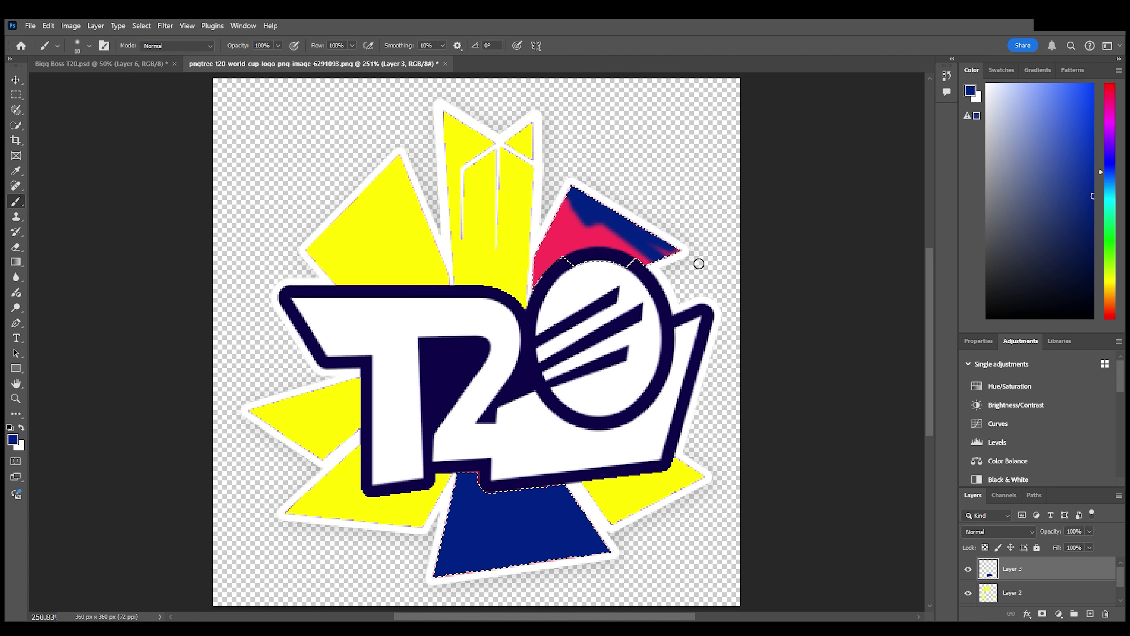
{"action": "left_click_drag", "start_coordinate": [593, 250], "coordinate": [641, 258]}
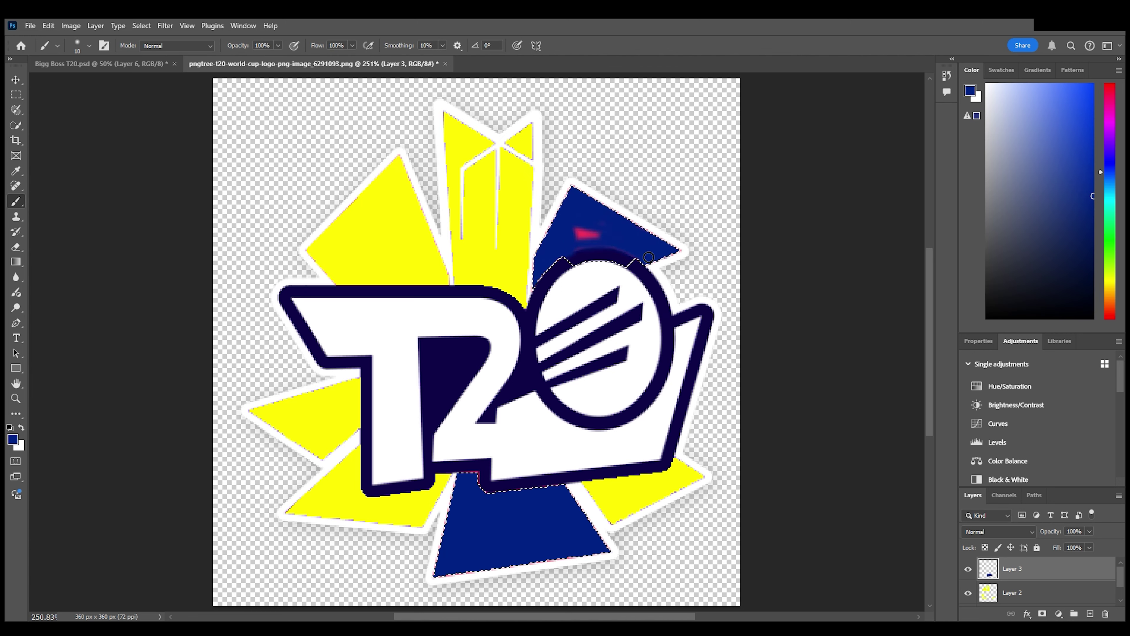
{"action": "key", "text": "shift+plus"}
{"action": "key", "text": "shift+plus"}
{"action": "key", "text": "shift+plus"}
{"action": "key", "text": "shift+plus"}
{"action": "key", "text": "shift+plus"}
{"action": "key", "text": "shift+plus"}
{"action": "key", "text": "z"}
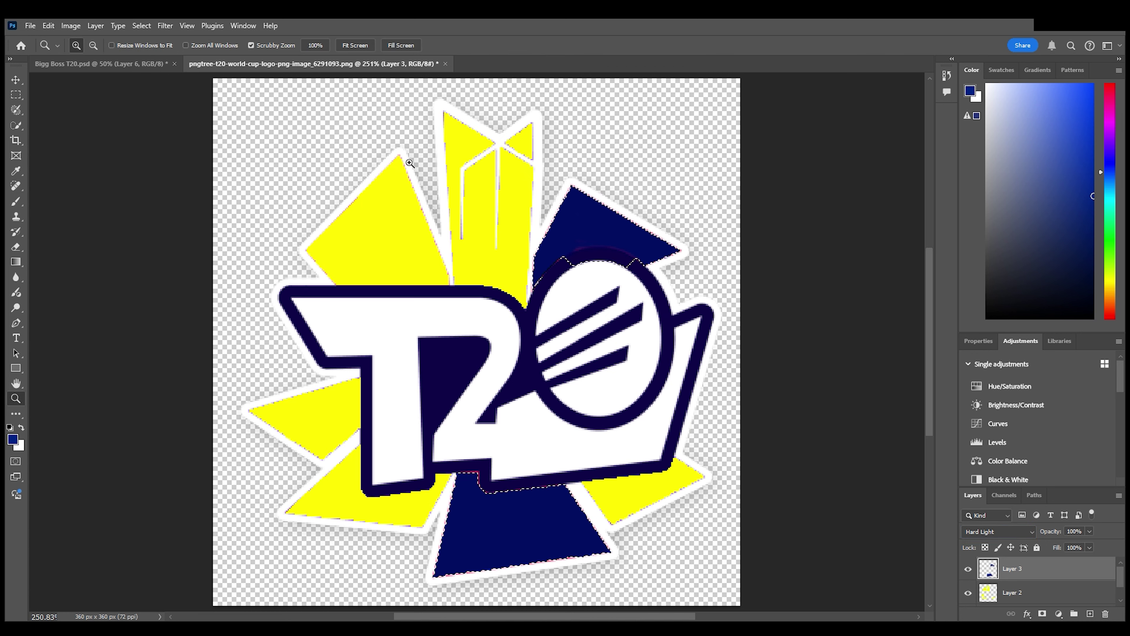
{"action": "key", "text": "v"}
{"action": "left_click_drag", "start_coordinate": [307, 292], "coordinate": [584, 366]}
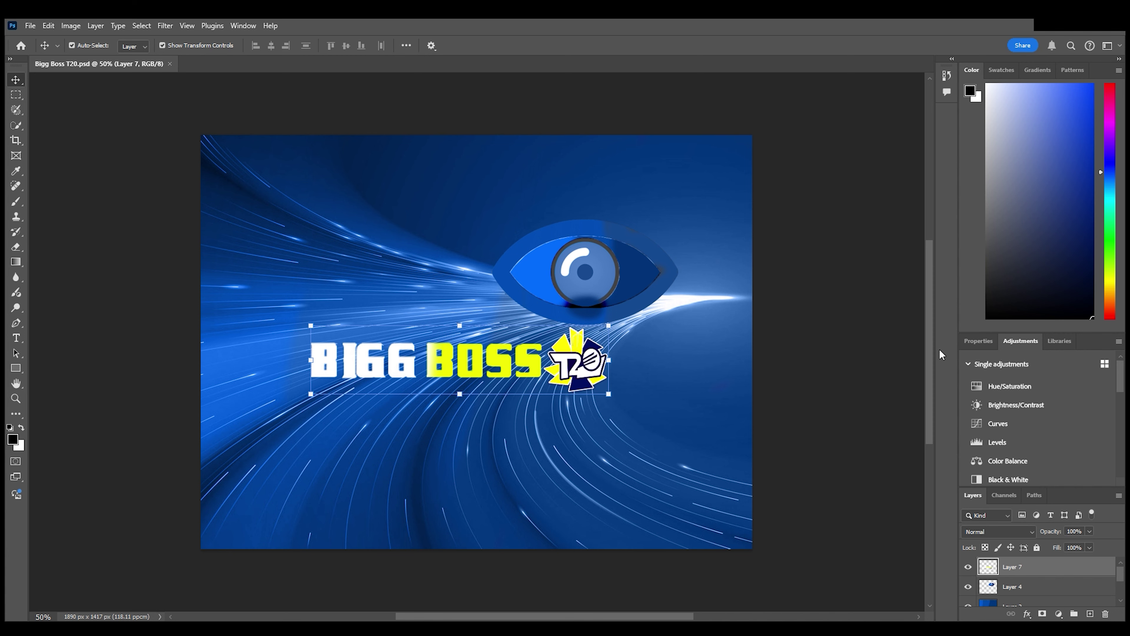
Add a 'Presents' text line above BIGG BOSS.
{"action": "key", "text": "t"}
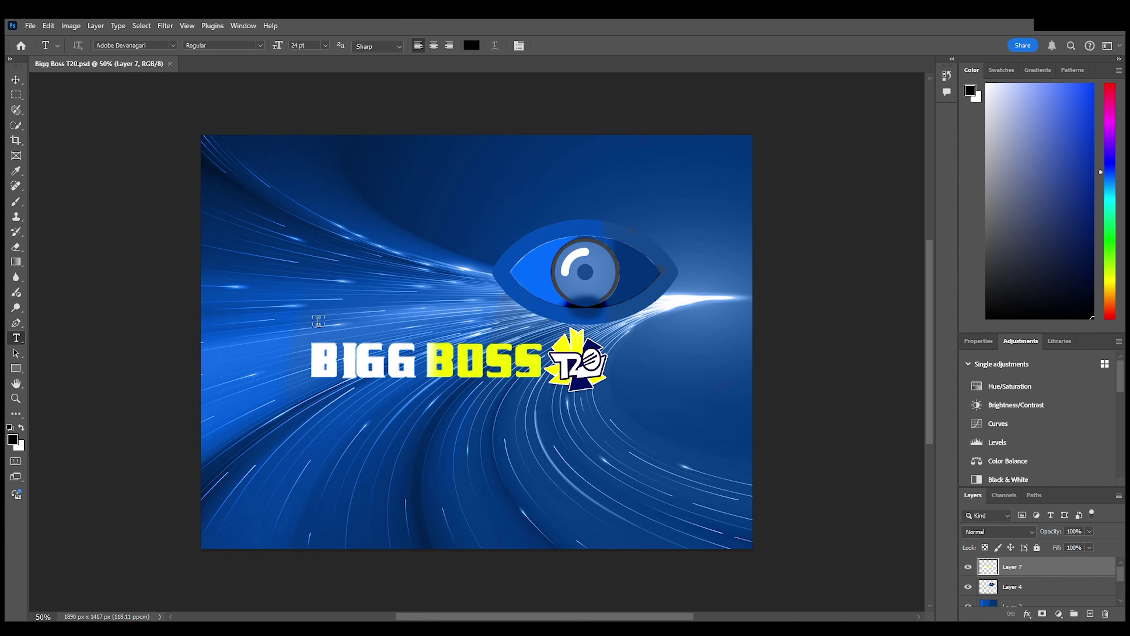
{"action": "left_click", "coordinate": [311, 320]}
{"action": "type", "text": "Presents"}
{"action": "key", "text": "ctrl+Return"}
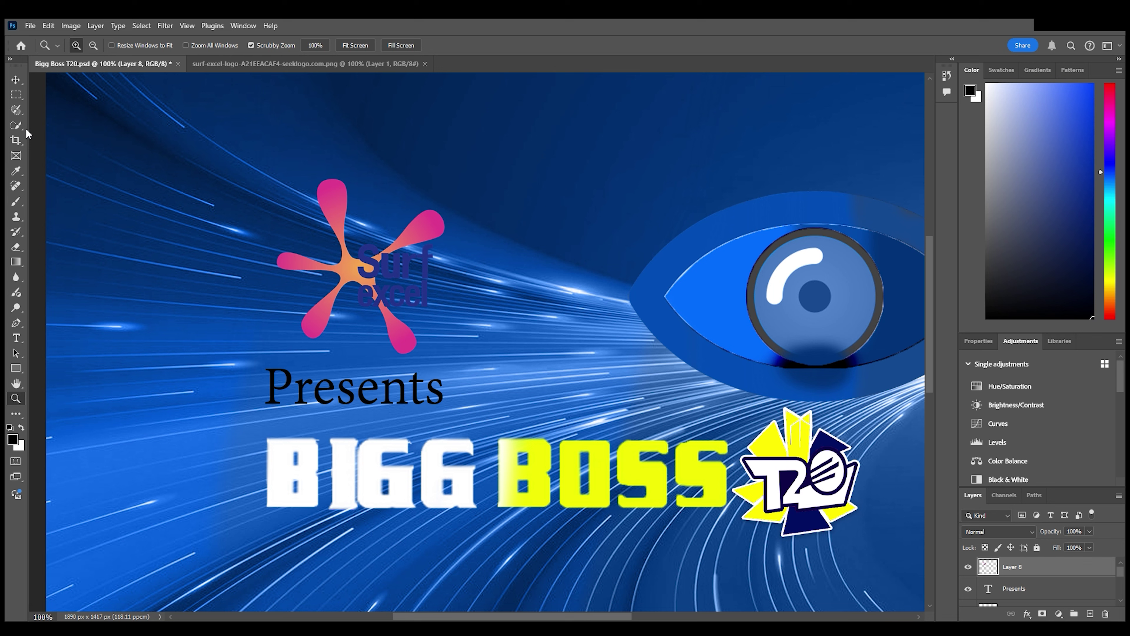
Repaint the Surf excel letters on a new layer, merge it into the logo, and close the source.
{"action": "left_click", "coordinate": [16, 125]}
{"action": "left_click_drag", "start_coordinate": [362, 254], "coordinate": [441, 294]}
{"action": "key", "text": "b"}
{"action": "key", "text": "x"}
{"action": "key", "text": "ctrl+d"}
{"action": "left_click", "coordinate": [1090, 613]}
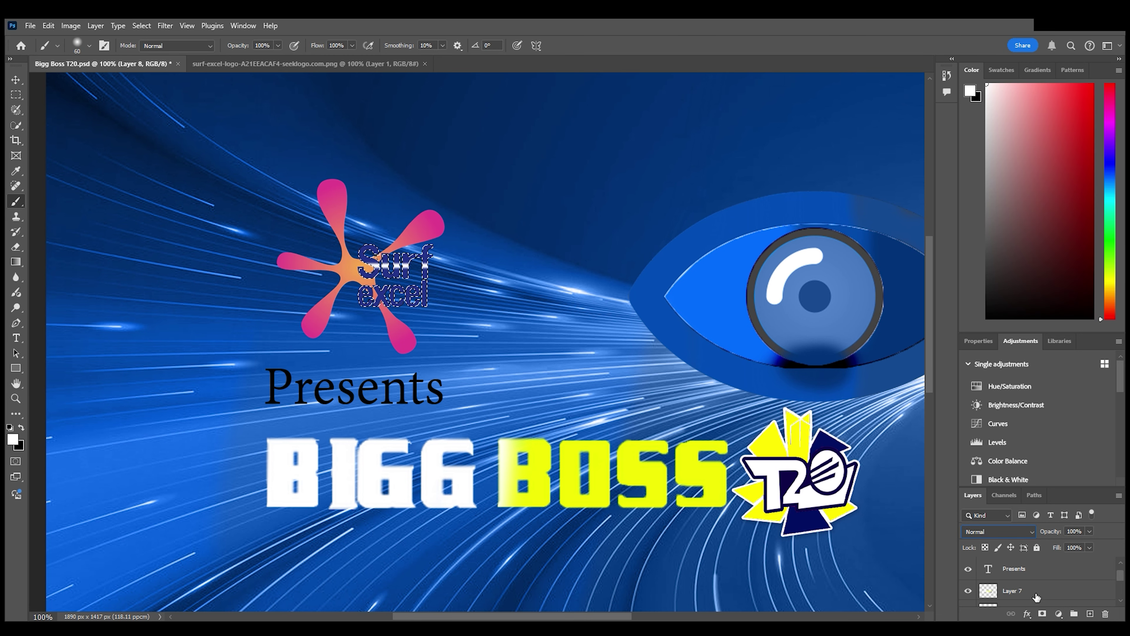
{"action": "left_click_drag", "start_coordinate": [414, 294], "coordinate": [376, 405]}
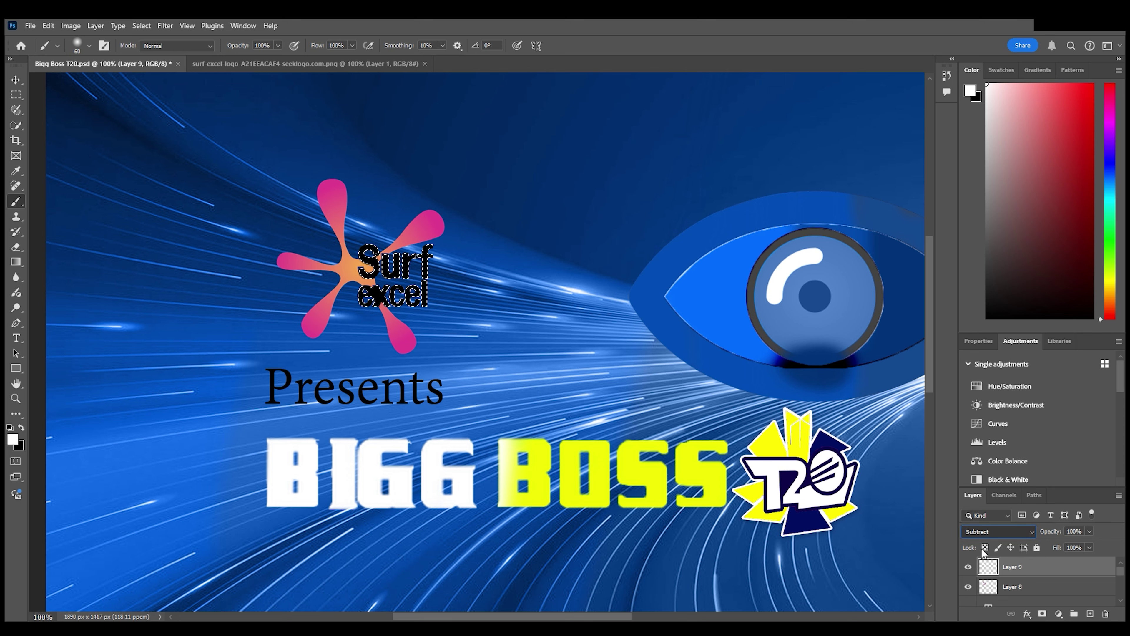
{"action": "key", "text": "v"}
{"action": "key", "text": "ctrl+e"}
{"action": "key", "text": "ctrl+0"}
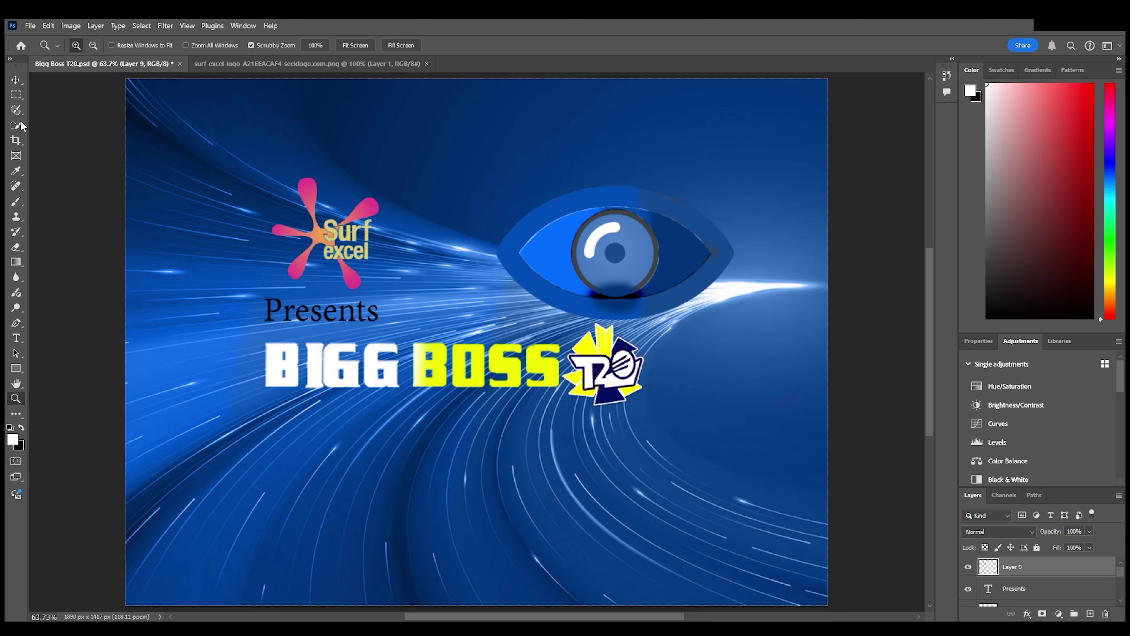
{"action": "left_click", "coordinate": [425, 64]}
Add a 'Co-powered by' line below BIGG BOSS and scale it down.
{"action": "key", "text": "t"}
{"action": "left_click", "coordinate": [380, 431]}
{"action": "type", "text": "Co"}
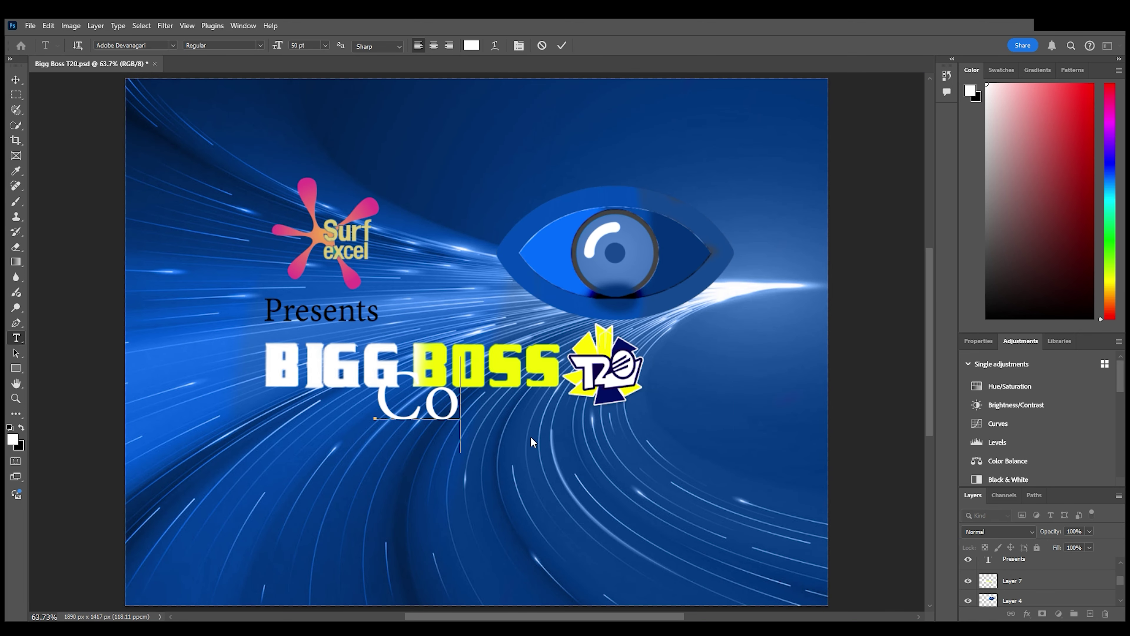
{"action": "type", "text": "-powered by"}
{"action": "key", "text": "ctrl+t"}
{"action": "left_click_drag", "start_coordinate": [819, 454], "coordinate": [503, 421]}
{"action": "key", "text": "Return"}
{"action": "left_click", "coordinate": [105, 154]}
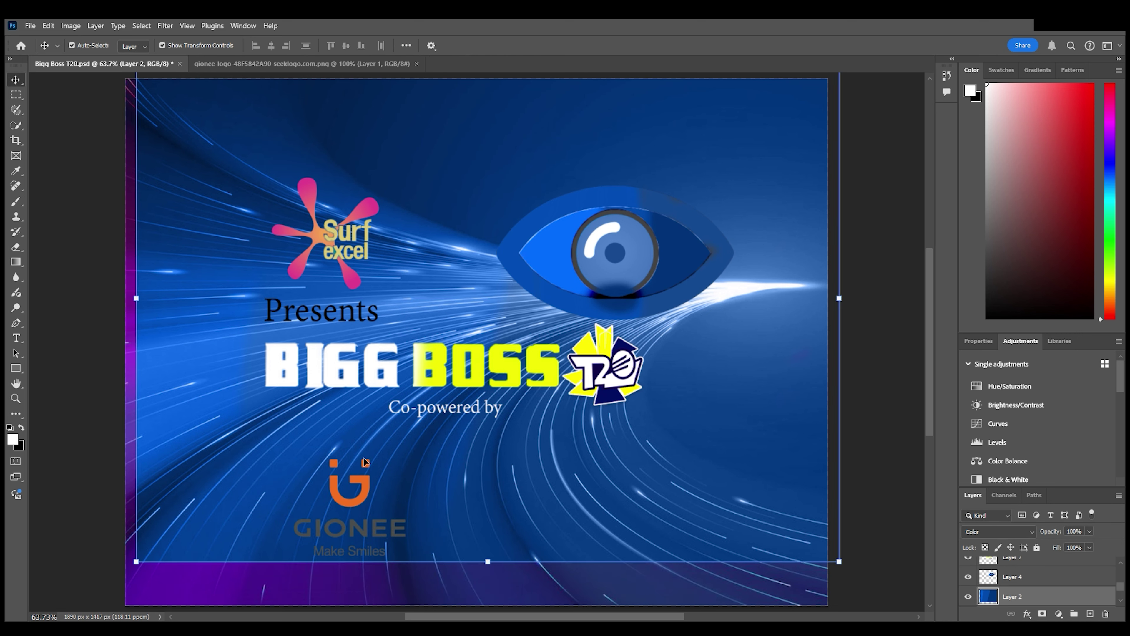
Close the GIONEE source document and add an '&' text between the sponsor logos.
{"action": "left_click", "coordinate": [454, 474]}
{"action": "type", "text": "&"}
{"action": "key", "text": "ctrl+Return"}
{"action": "key", "text": "v"}
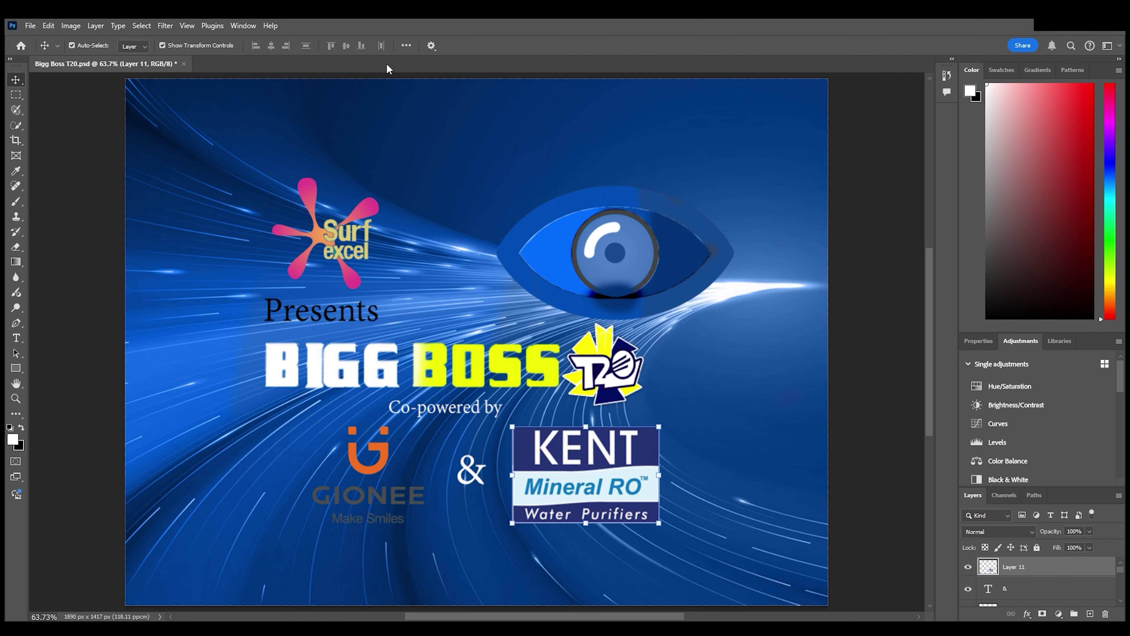
Paint the GIONEE lettering white on a new layer and merge the two sponsor logo layers.
{"action": "left_click", "coordinate": [1091, 613]}
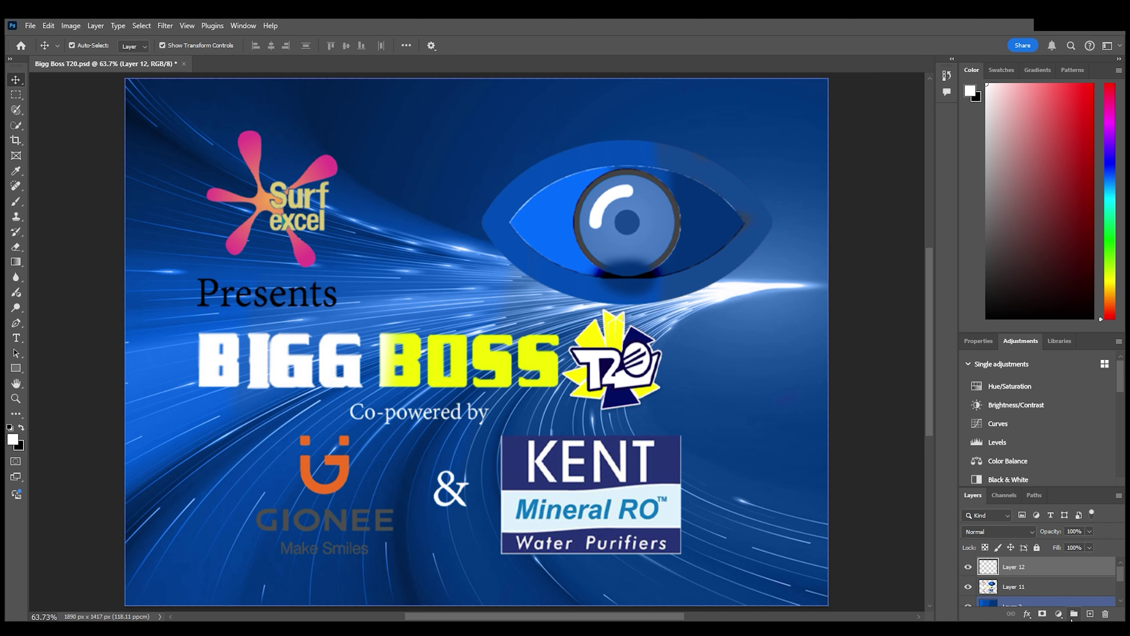
{"action": "left_click", "coordinate": [1041, 596]}
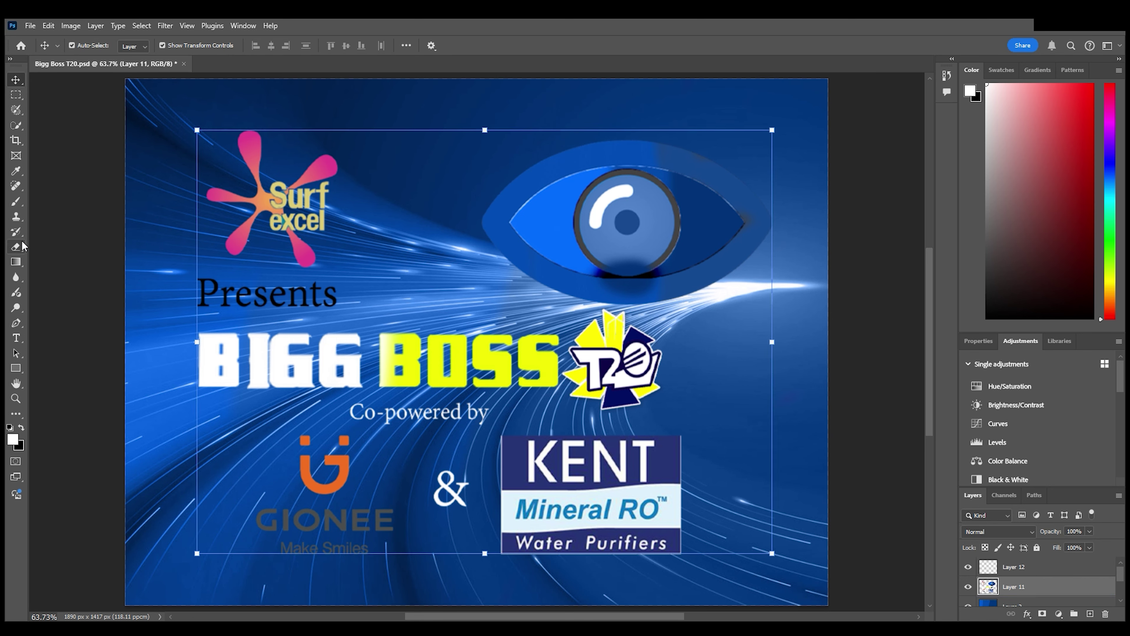
{"action": "left_click", "coordinate": [16, 127]}
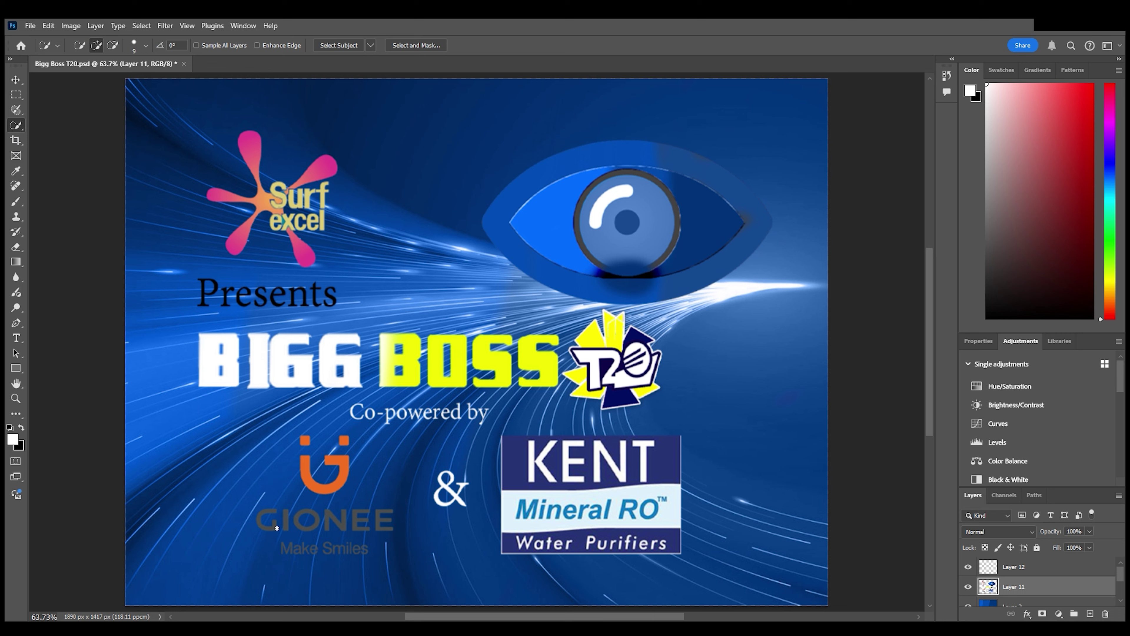
{"action": "left_click", "coordinate": [1046, 566]}
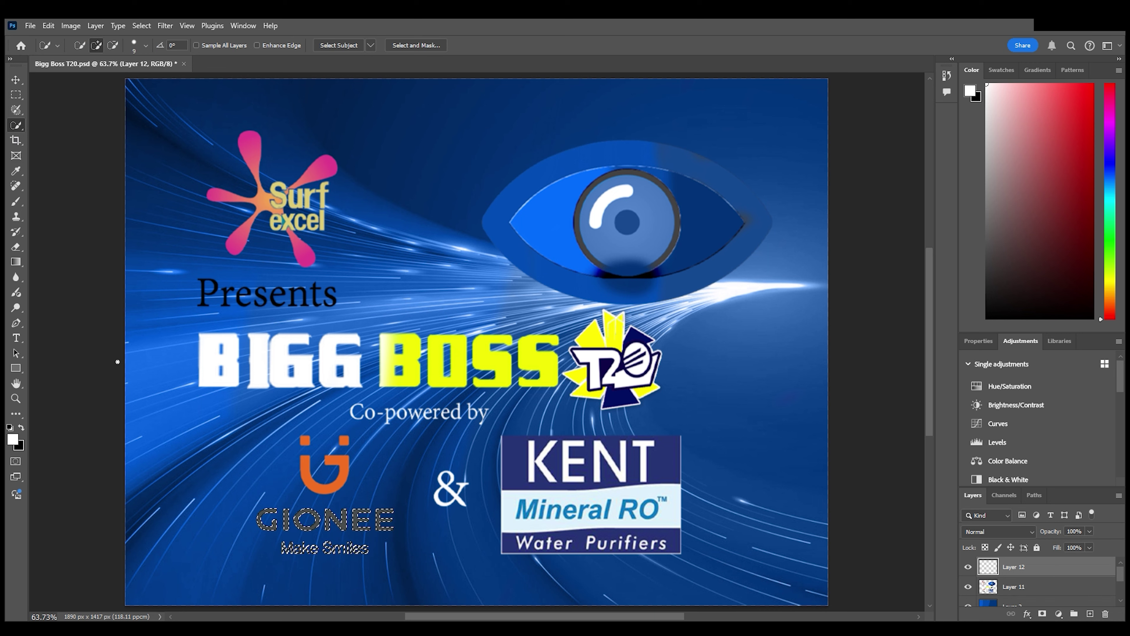
{"action": "left_click", "coordinate": [16, 201]}
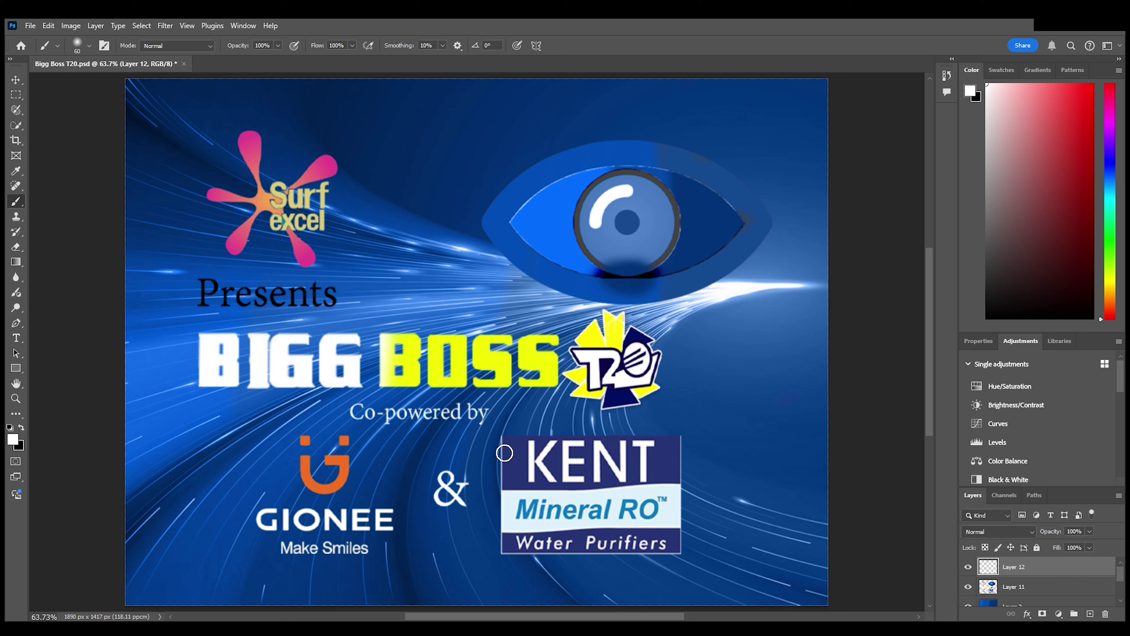
{"action": "left_click", "coordinate": [16, 80]}
{"action": "left_click", "coordinate": [1013, 587], "text": "shift"}
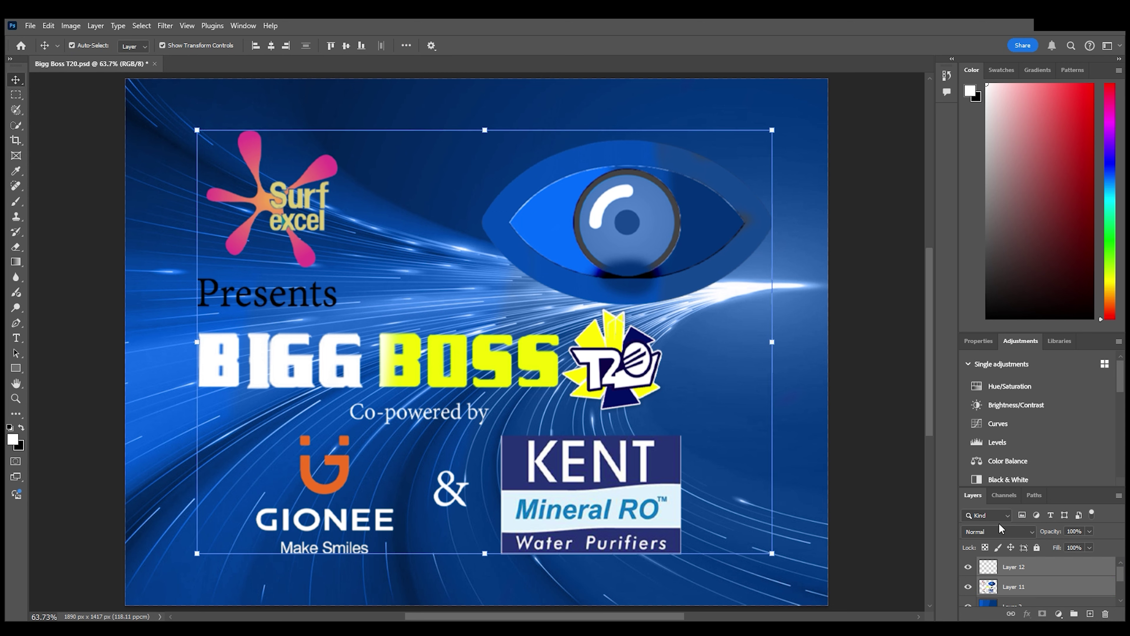
{"action": "key", "text": "ctrl+e"}
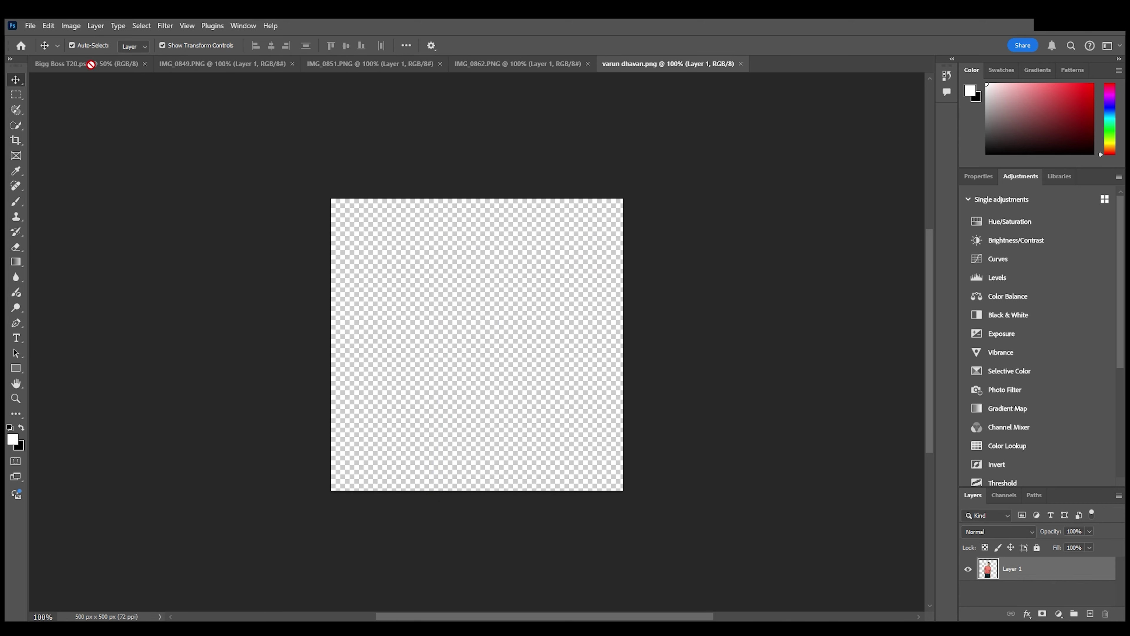
Place the woman's photo top left and the suited man's photo on the right, closing the sources.
{"action": "left_click", "coordinate": [404, 64]}
{"action": "left_click_drag", "start_coordinate": [476, 374], "coordinate": [329, 214]}
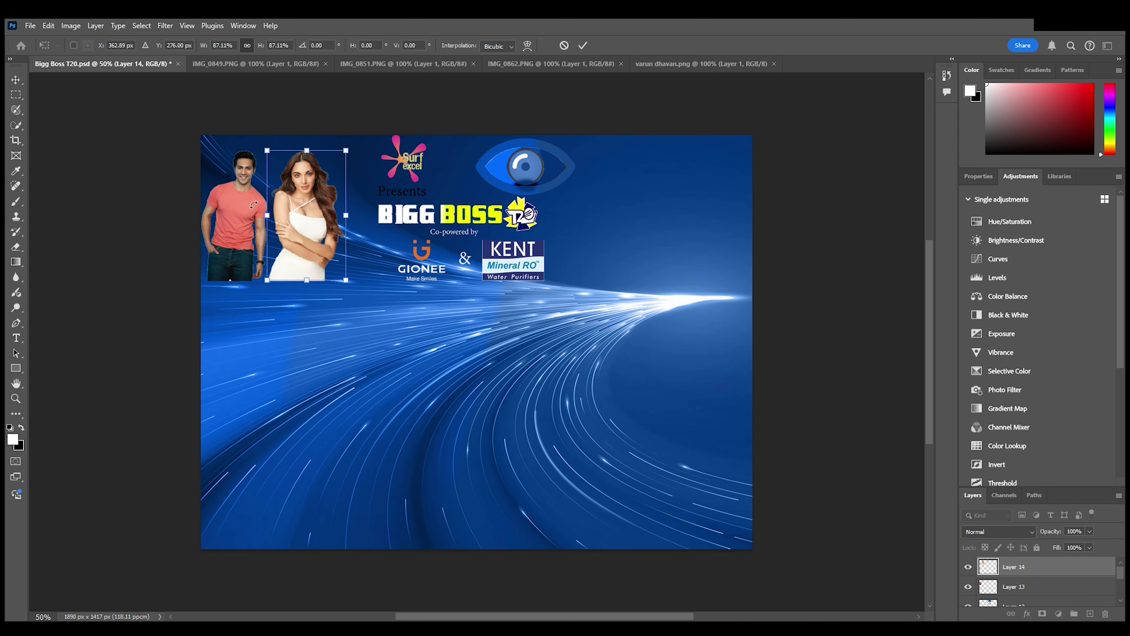
{"action": "left_click", "coordinate": [471, 64]}
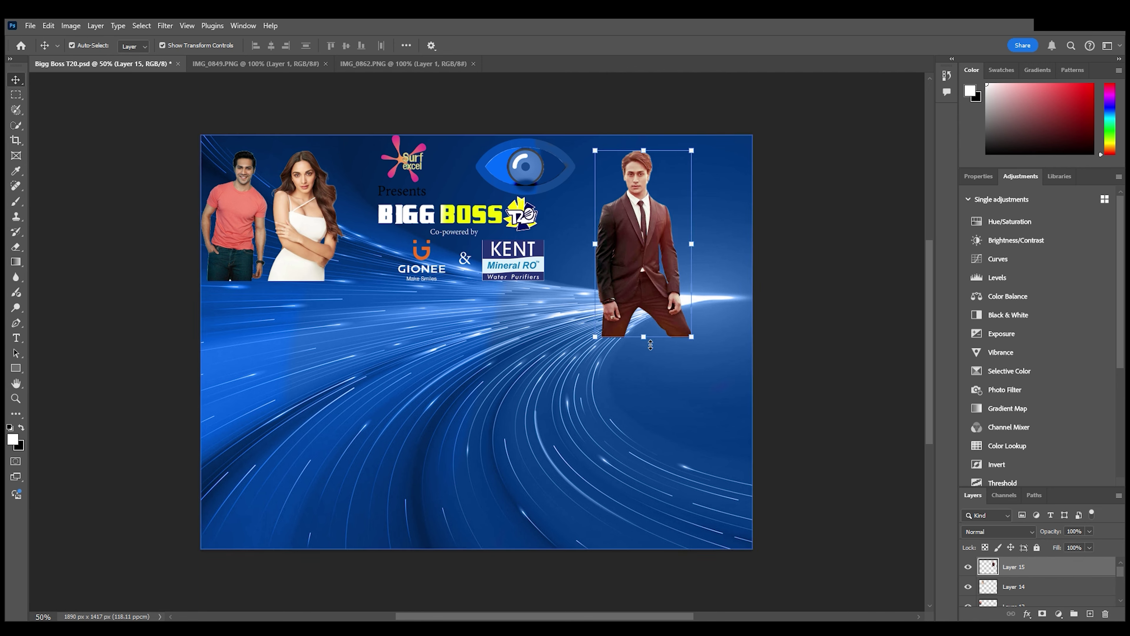
{"action": "left_click", "coordinate": [403, 63]}
{"action": "left_click_drag", "start_coordinate": [367, 267], "coordinate": [695, 228]}
{"action": "key", "text": "ctrl+t"}
{"action": "key", "text": "Return"}
{"action": "left_click", "coordinate": [326, 64]}
{"action": "left_click", "coordinate": [111, 332]}
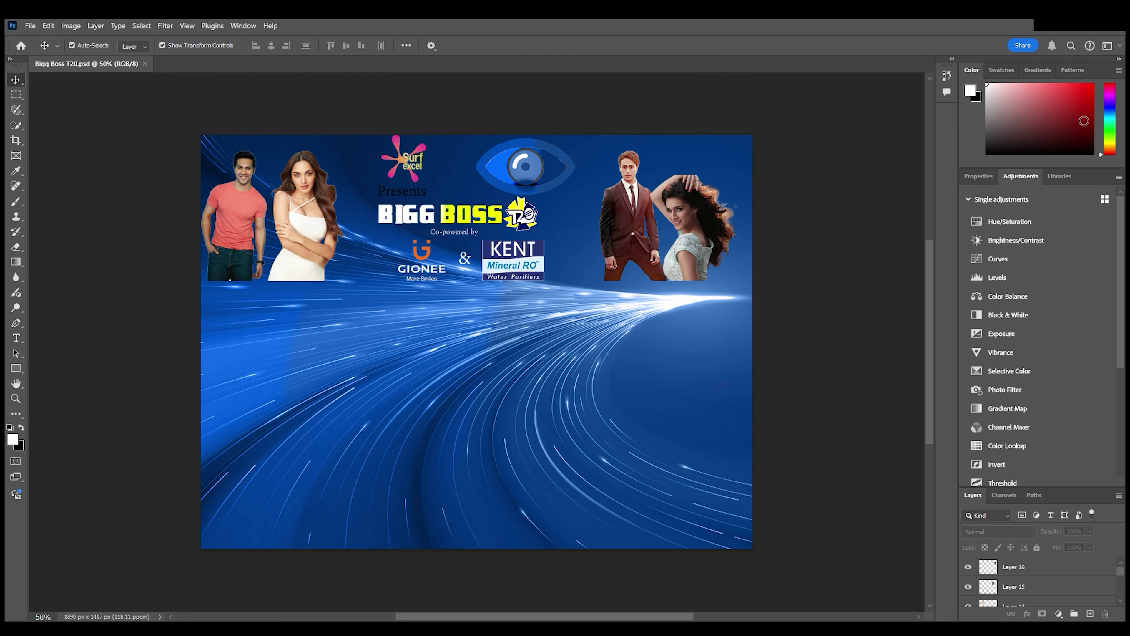
Add a two-line 'Varun Dhawan / Kiara Advani' caption under the left couple and shrink it.
{"action": "key", "text": "t"}
{"action": "left_click", "coordinate": [210, 298]}
{"action": "type", "text": "Varun Dhawan"}
{"action": "key", "text": "Return"}
{"action": "type", "text": "Kia ra Advani"}
{"action": "key", "text": "ctrl+Return"}
{"action": "key", "text": "ctrl+t"}
{"action": "left_click_drag", "start_coordinate": [374, 339], "coordinate": [307, 311]}
Add the Tiger Shroff / Kriti Sanon caption, shrinking and moving it under the right photo.
{"action": "key", "text": "Return"}
{"action": "left_click", "coordinate": [403, 356]}
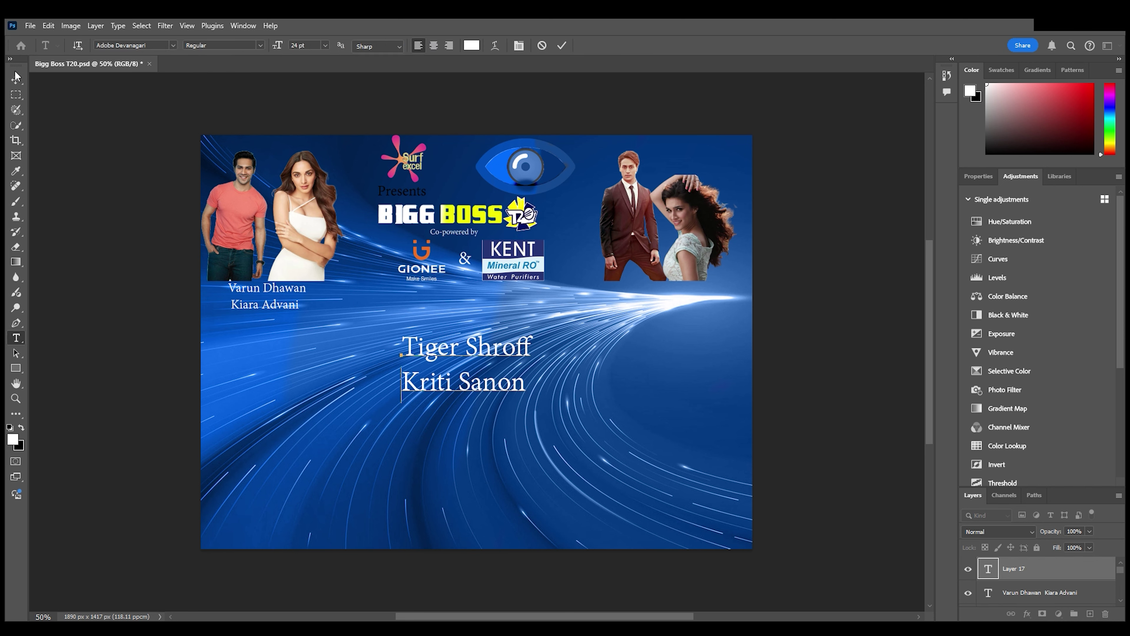
{"action": "key", "text": "ctrl+Return"}
{"action": "key", "text": "ctrl+t"}
{"action": "mouse_move", "coordinate": [463, 365]}
{"action": "left_mouse_down"}
{"action": "mouse_move", "coordinate": [666, 298]}
{"action": "mouse_move", "coordinate": [660, 307]}
{"action": "left_mouse_up"}
{"action": "key", "text": "Return"}
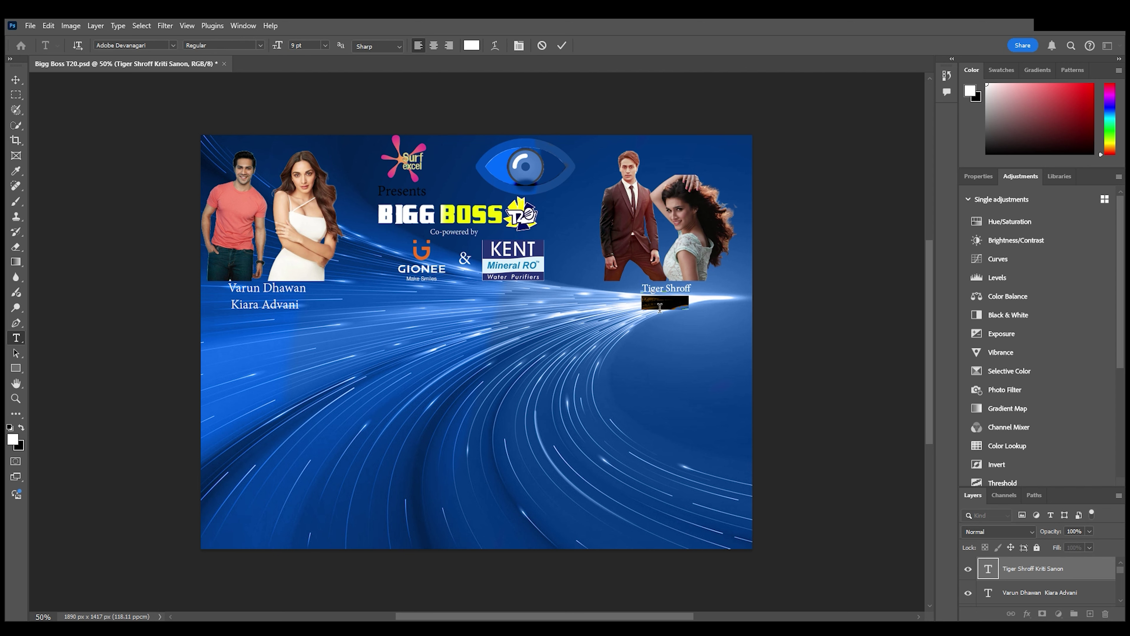
{"action": "key", "text": "ctrl+Return"}
{"action": "key", "text": "v"}
{"action": "key", "text": "ctrl+d"}
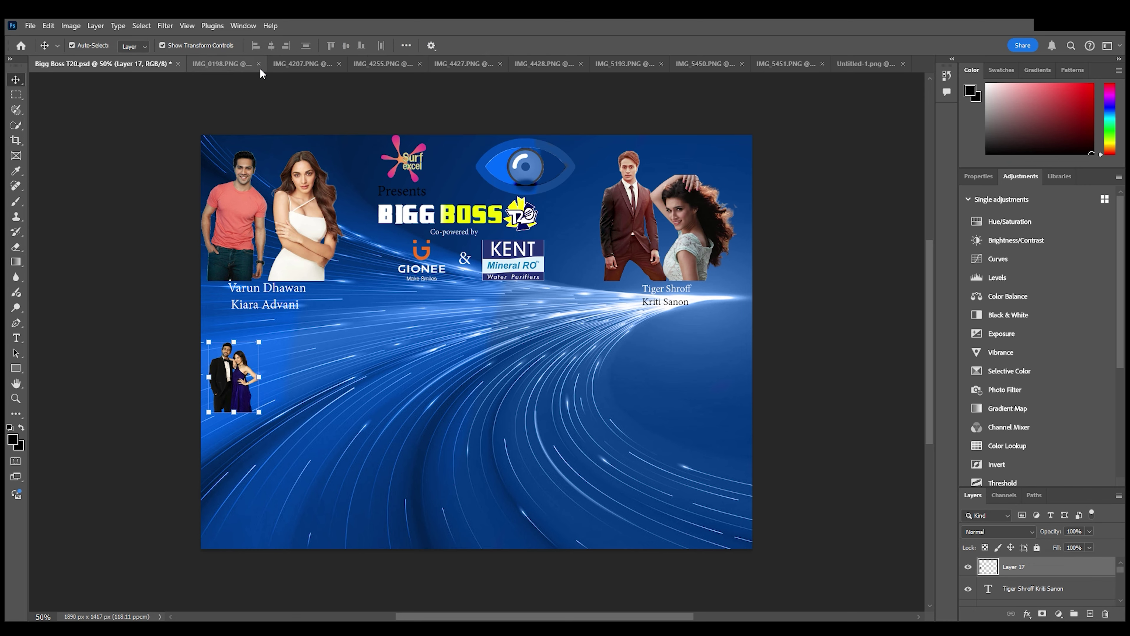
Bring the trio and couple photos onto the poster, shrinking the couple into the bottom row.
{"action": "left_click_drag", "start_coordinate": [407, 492], "coordinate": [379, 416]}
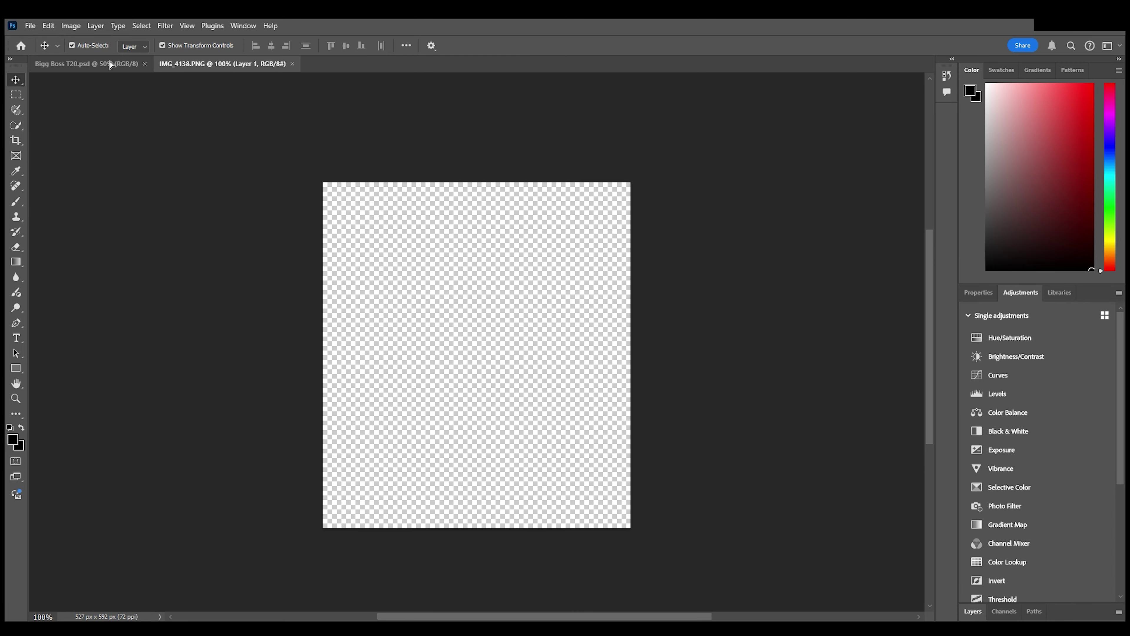
{"action": "left_click_drag", "start_coordinate": [148, 113], "coordinate": [537, 454]}
{"action": "left_click_drag", "start_coordinate": [542, 374], "coordinate": [541, 487]}
{"action": "left_click", "coordinate": [14, 81]}
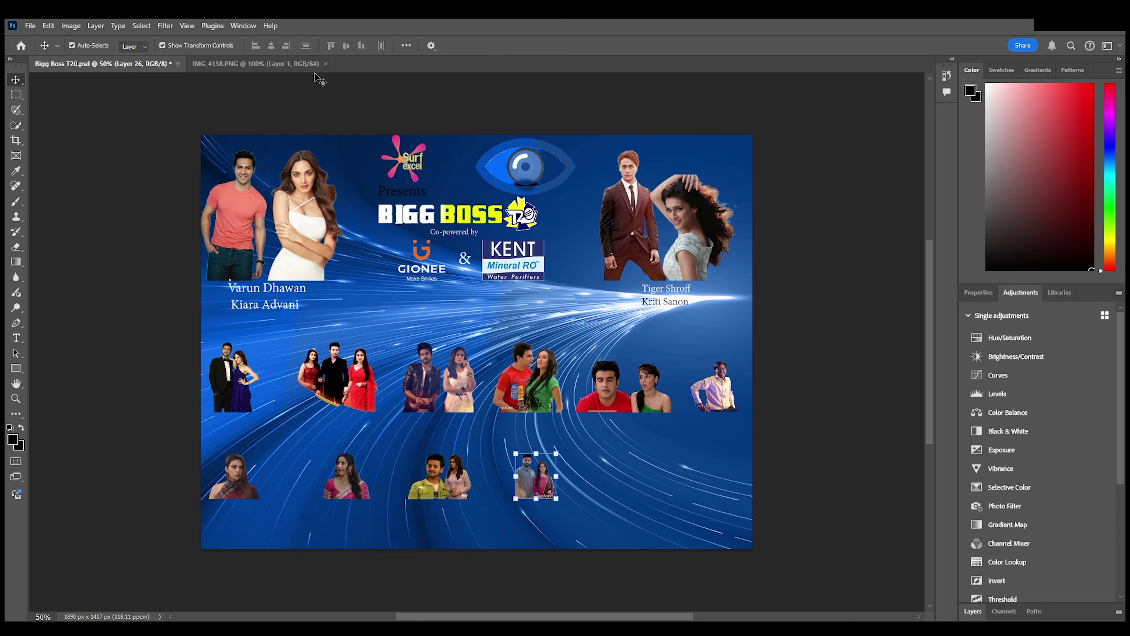
{"action": "left_click", "coordinate": [326, 64]}
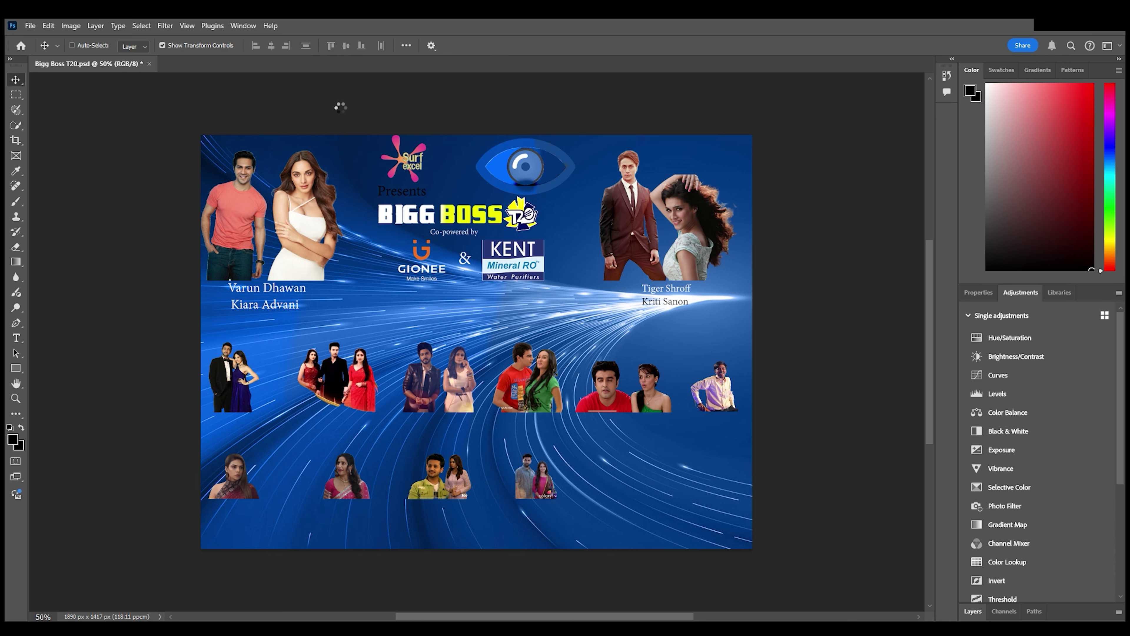
{"action": "left_click", "coordinate": [71, 45]}
{"action": "left_click", "coordinate": [536, 475]}
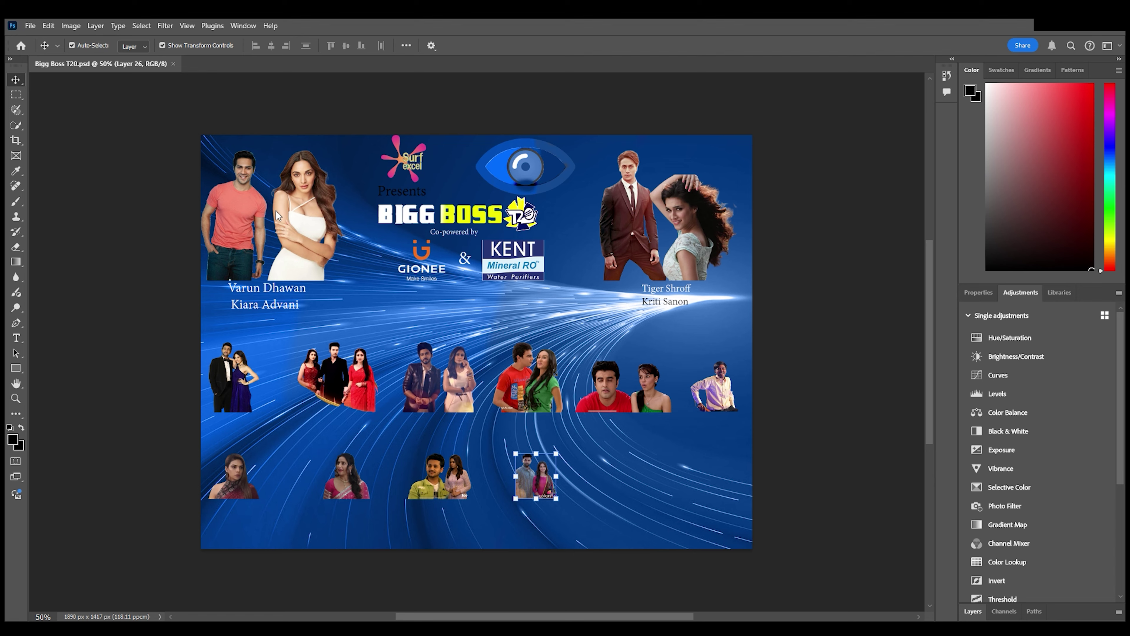
Add another pair photo shrunk at the lower right, then save the poster.
{"action": "left_click_drag", "start_coordinate": [276, 210], "coordinate": [431, 103]}
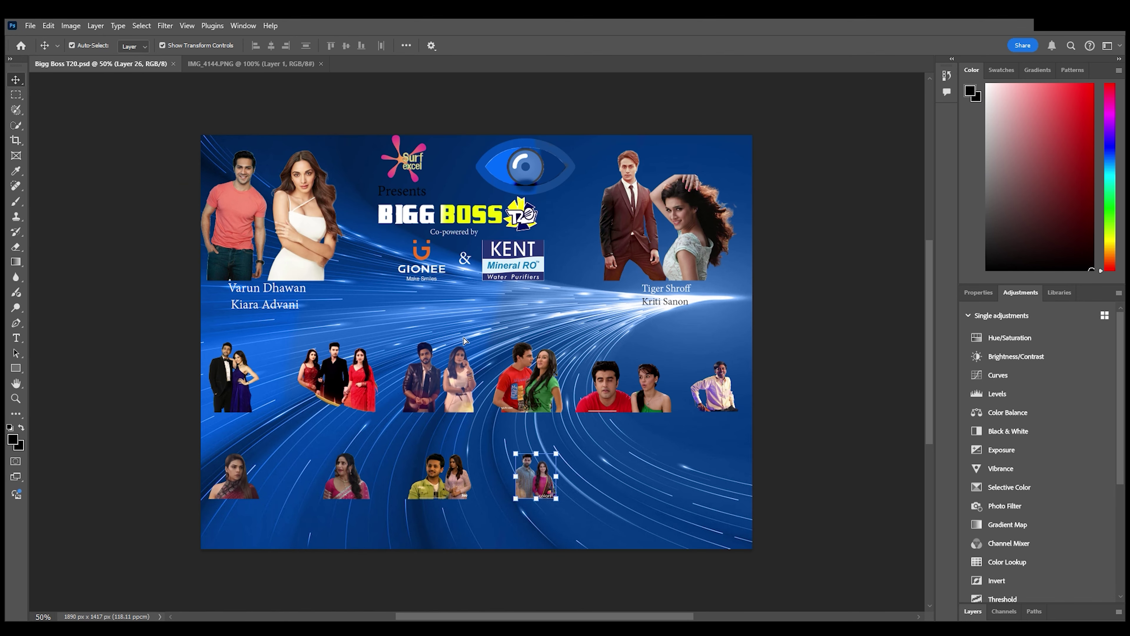
{"action": "mouse_move", "coordinate": [302, 335]}
{"action": "left_mouse_down"}
{"action": "mouse_move", "coordinate": [455, 279]}
{"action": "mouse_move", "coordinate": [466, 364]}
{"action": "left_mouse_up"}
{"action": "mouse_move", "coordinate": [435, 417]}
{"action": "left_mouse_down"}
{"action": "mouse_move", "coordinate": [619, 494]}
{"action": "mouse_move", "coordinate": [632, 486]}
{"action": "left_mouse_up"}
{"action": "left_click", "coordinate": [16, 81]}
{"action": "left_click", "coordinate": [326, 64]}
{"action": "left_click", "coordinate": [331, 87]}
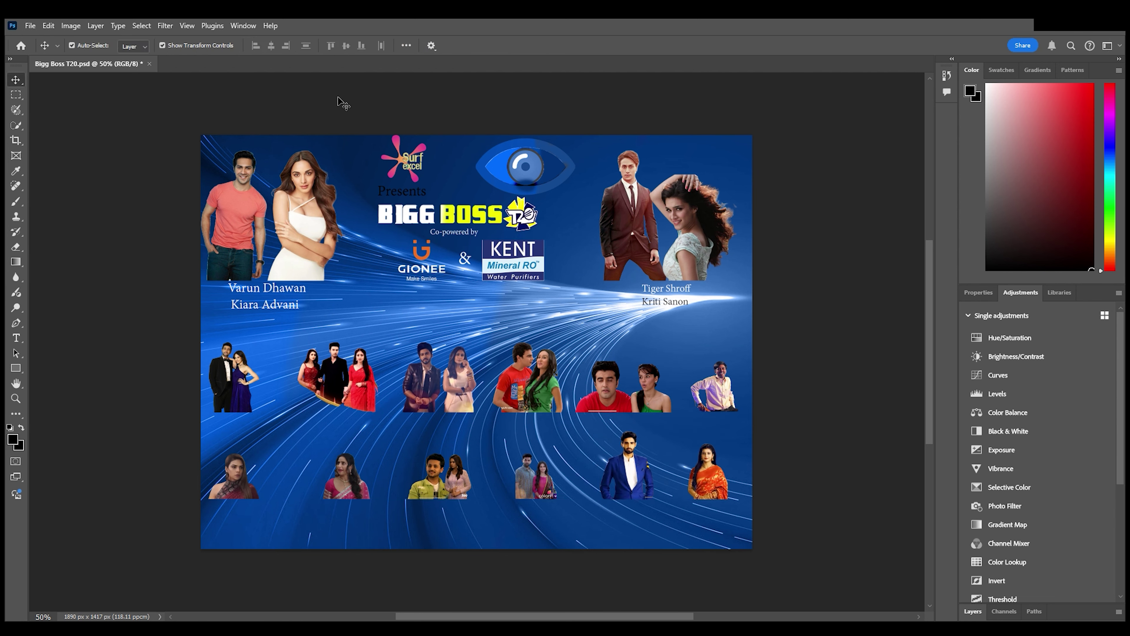
{"action": "key", "text": "ctrl+s"}
Add name captions under the first middle-row pair and the trio photo.
{"action": "key", "text": "t"}
{"action": "left_click", "coordinate": [216, 429]}
{"action": "type", "text": "Fahmaan Khan"}
{"action": "key", "text": "Return"}
{"action": "type", "text": "Gurpreet B"}
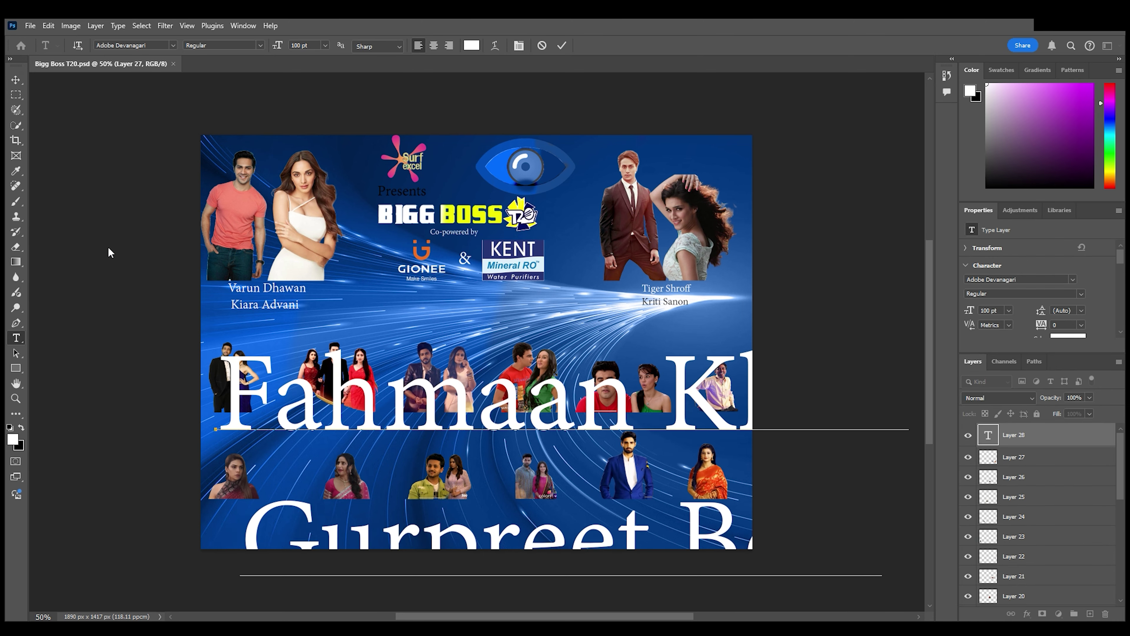
{"action": "type", "text": "edi"}
{"action": "key", "text": "ctrl+Return"}
{"action": "left_click", "coordinate": [302, 266]}
{"action": "type", "text": "Tanvi Dogra Ankur Verma Aanchal Sahu"}
{"action": "key", "text": "ctrl+Return"}
Caption the three remaining middle-row pair photos with both names.
{"action": "left_click", "coordinate": [399, 427]}
{"action": "type", "text": "Dheeraj Dhoopar Surbhi Chandna"}
{"action": "key", "text": "ctrl+Return"}
{"action": "left_click", "coordinate": [495, 432]}
{"action": "type", "text": "Pulkit Bangia Jenice Sob"}
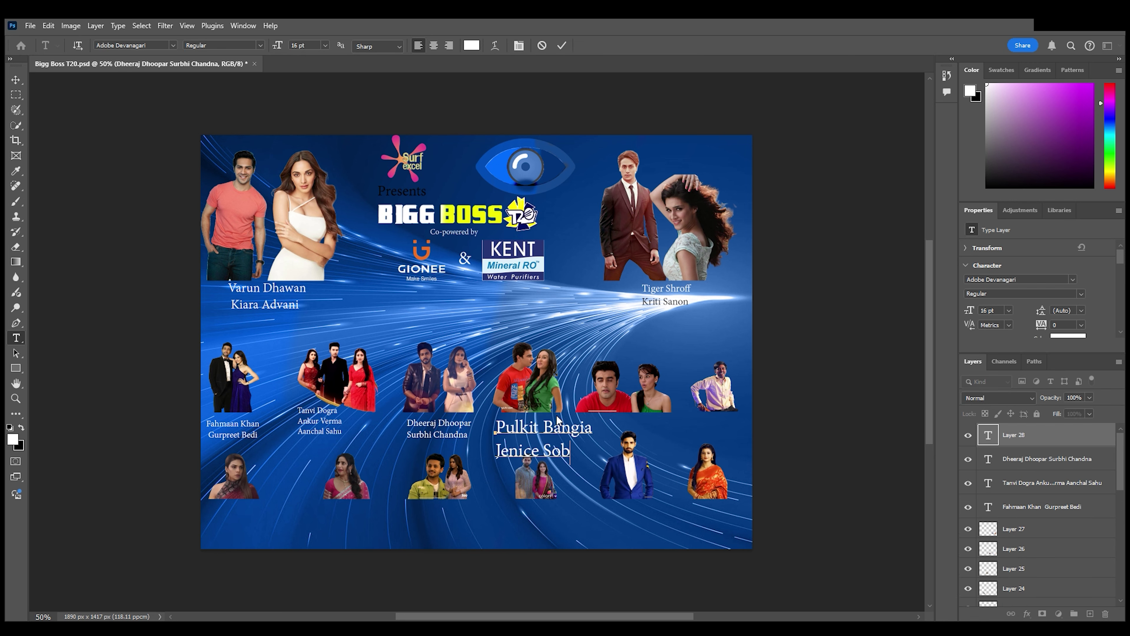
{"action": "type", "text": "ti"}
{"action": "key", "text": "ctrl+Return"}
{"action": "left_click", "coordinate": [590, 423]}
{"action": "type", "text": "Manas Shah Nidhi Tikoo"}
{"action": "key", "text": "ctrl+Return"}
Add a name caption for the right-hand man and move it beside his photo.
{"action": "left_click", "coordinate": [418, 320]}
{"action": "type", "text": "Sushil Kumarv"}
{"action": "left_click_drag", "start_coordinate": [420, 324], "coordinate": [694, 420]}
Caption the bottom-row photos with their names.
{"action": "key", "text": "t"}
{"action": "left_click", "coordinate": [206, 515]}
{"action": "type", "text": "Anjum Faikh"}
{"action": "left_click", "coordinate": [299, 523]}
{"action": "type", "text": "Aishwarya Sharma"}
{"action": "key", "text": "ctrl+Return"}
{"action": "left_click", "coordinate": [491, 480]}
{"action": "type", "text": "Akash Jagga Kritika Singh Yadav"}
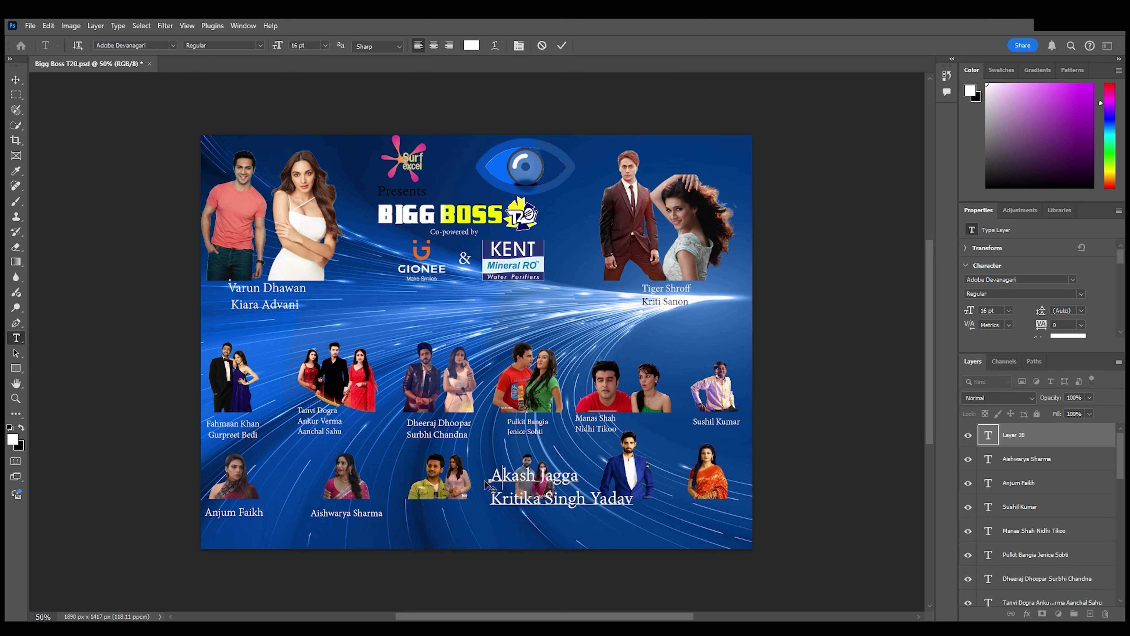
{"action": "left_click", "coordinate": [613, 516]}
{"action": "type", "text": "Farman Haider Samridhii Shukla"}
{"action": "key", "text": "ctrl+Return"}
{"action": "key", "text": "v"}
Caption the centre bottom-row pair photo and shrink the text to fit beneath it.
{"action": "left_click", "coordinate": [396, 508]}
{"action": "type", "text": "Adish Vaidya Fenil Umrigar"}
{"action": "key", "text": "ctrl+Return"}
{"action": "key", "text": "ctrl+t"}
{"action": "left_click_drag", "start_coordinate": [329, 490], "coordinate": [418, 507]}
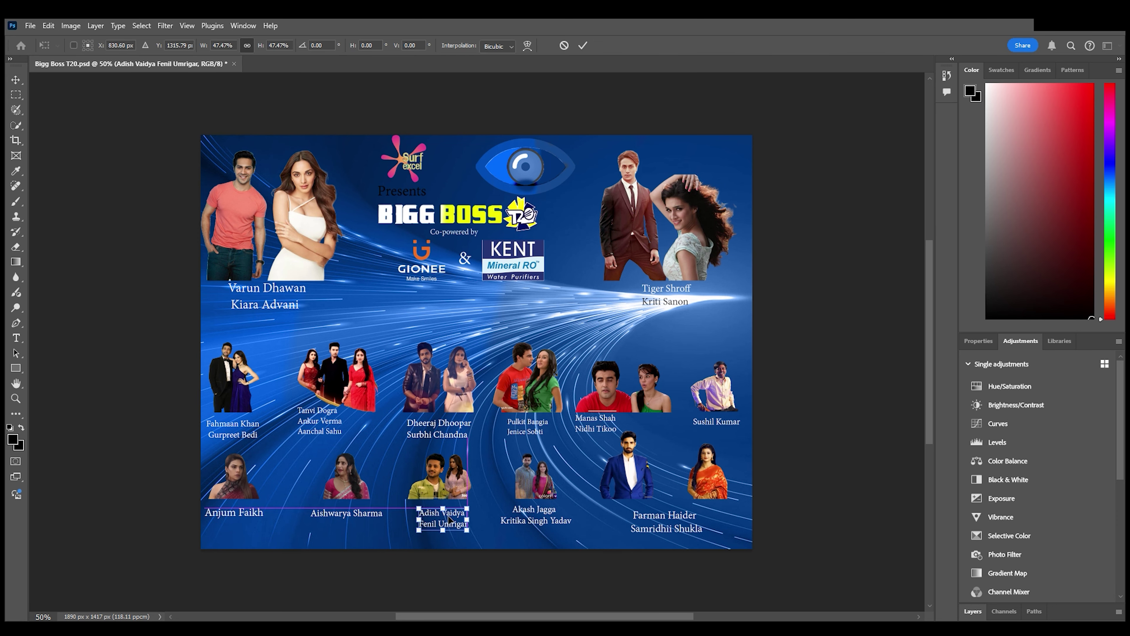
{"action": "key", "text": "Return"}
Begin a new name caption beside the top-left names.
{"action": "key", "text": "t"}
{"action": "left_click", "coordinate": [334, 312]}
{"action": "type", "text": "Amitabh Bachcha"}
Make the new name caption white and scale it to about a third, matching the other labels.
{"action": "left_click", "coordinate": [16, 80]}
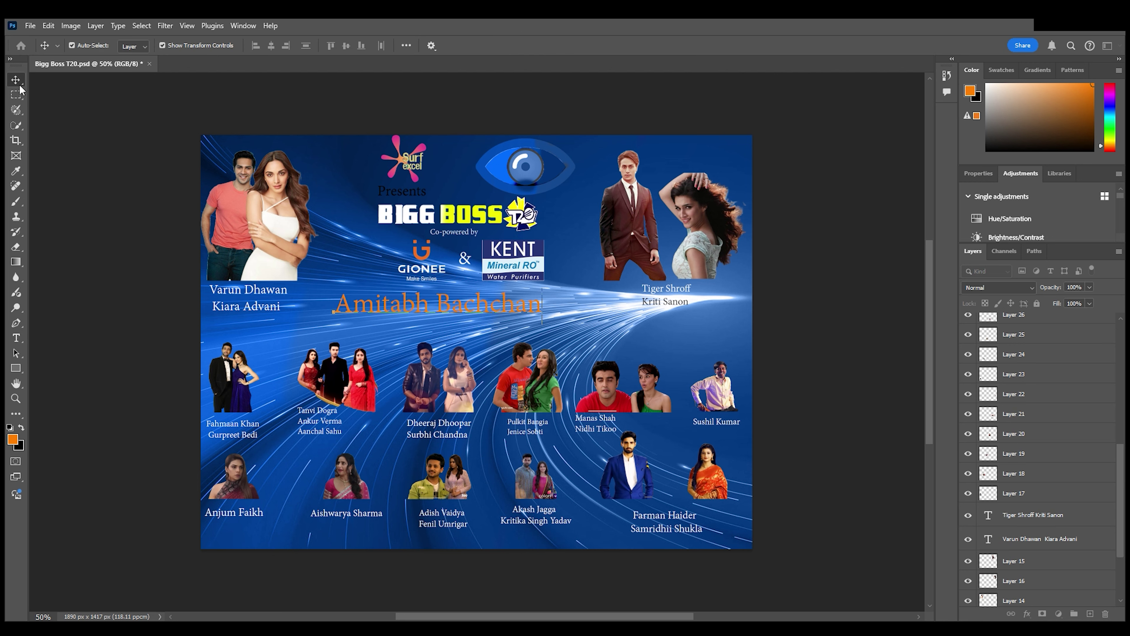
{"action": "key", "text": "i"}
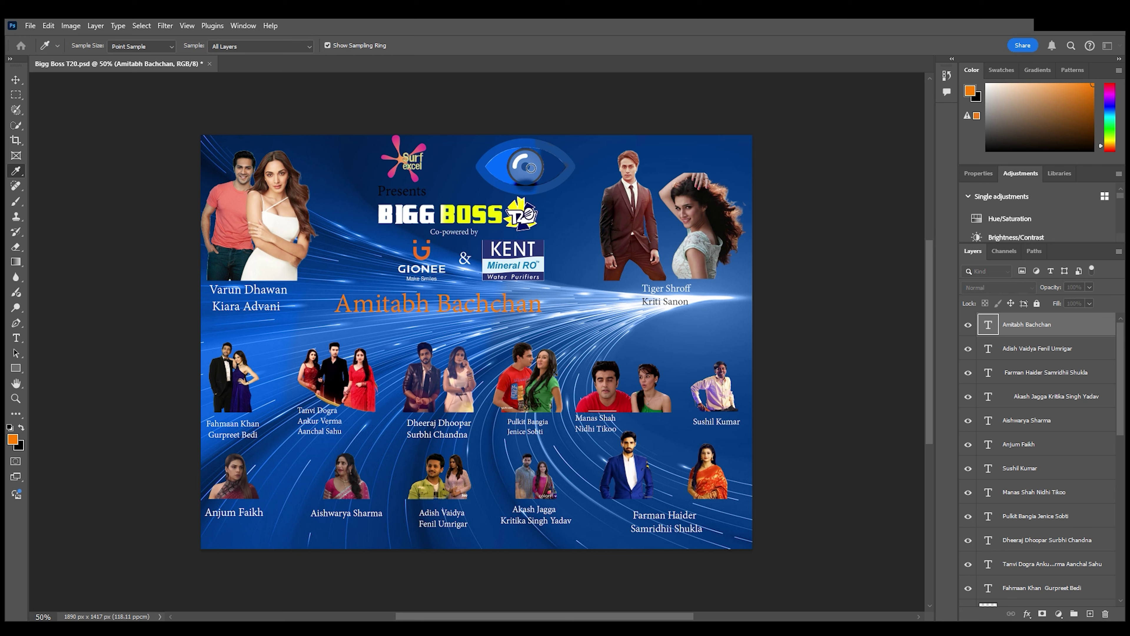
{"action": "key", "text": "v"}
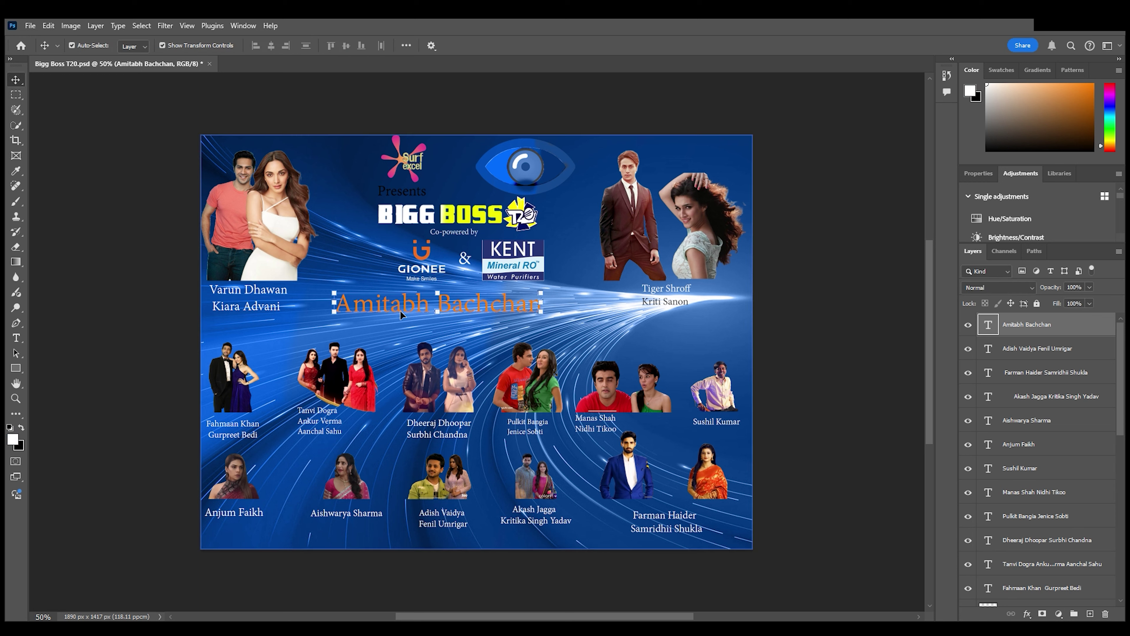
{"action": "double_click", "coordinate": [401, 315]}
{"action": "left_click", "coordinate": [13, 439]}
{"action": "key", "text": "Return"}
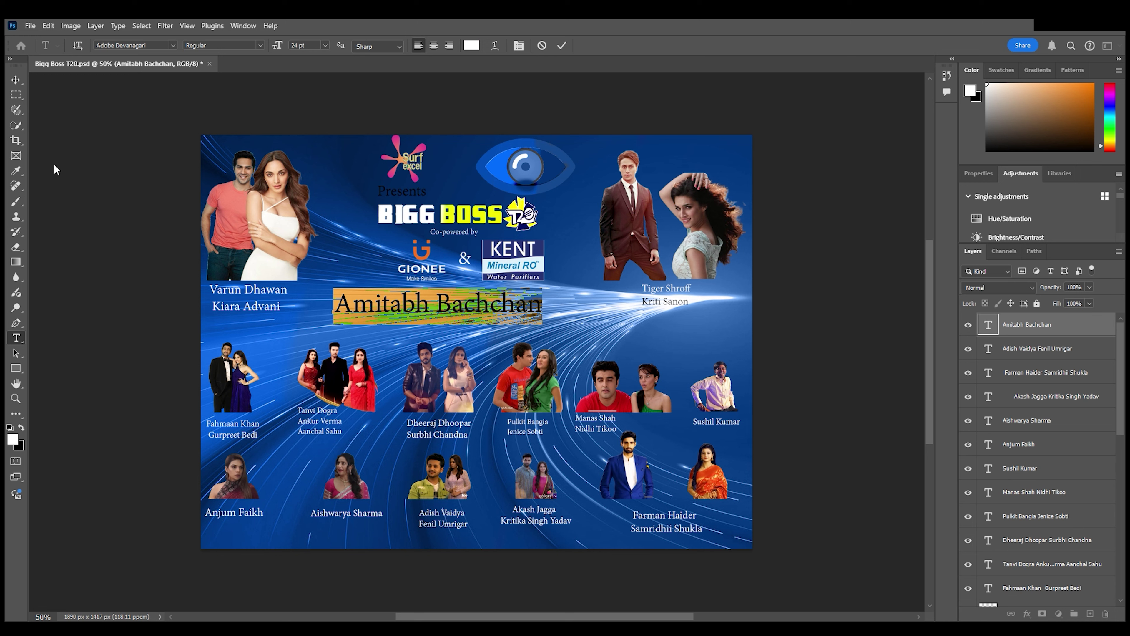
{"action": "left_click", "coordinate": [16, 80]}
{"action": "left_click_drag", "start_coordinate": [549, 310], "coordinate": [372, 305]}
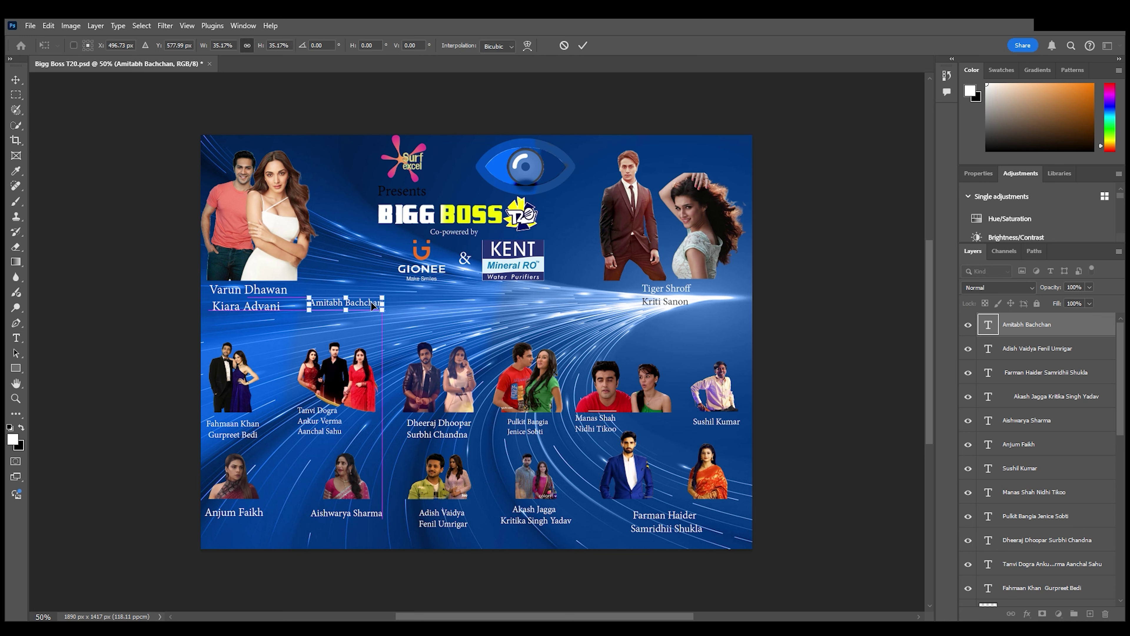
{"action": "key", "text": "Return"}
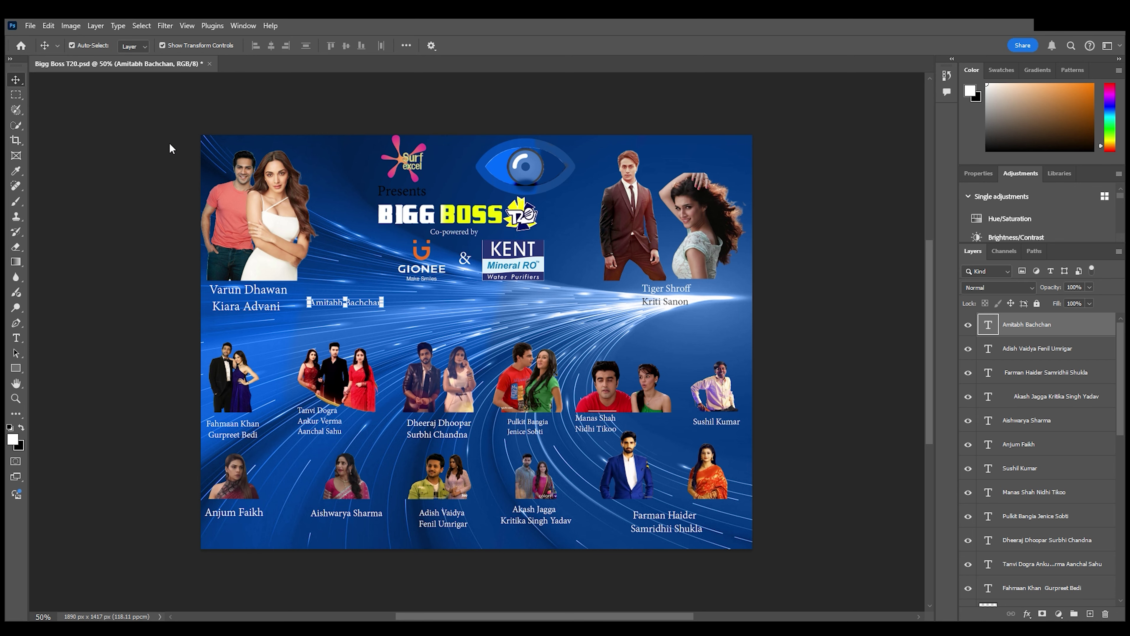
Place the portrait cut-out at about 45% above its caption, beside the top-left couple.
{"action": "mouse_move", "coordinate": [497, 287]}
{"action": "left_mouse_down"}
{"action": "mouse_move", "coordinate": [328, 202]}
{"action": "mouse_move", "coordinate": [360, 244]}
{"action": "left_mouse_up"}
{"action": "mouse_move", "coordinate": [363, 191]}
{"action": "left_mouse_down"}
{"action": "mouse_move", "coordinate": [363, 262]}
{"action": "mouse_move", "coordinate": [345, 243]}
{"action": "left_mouse_up"}
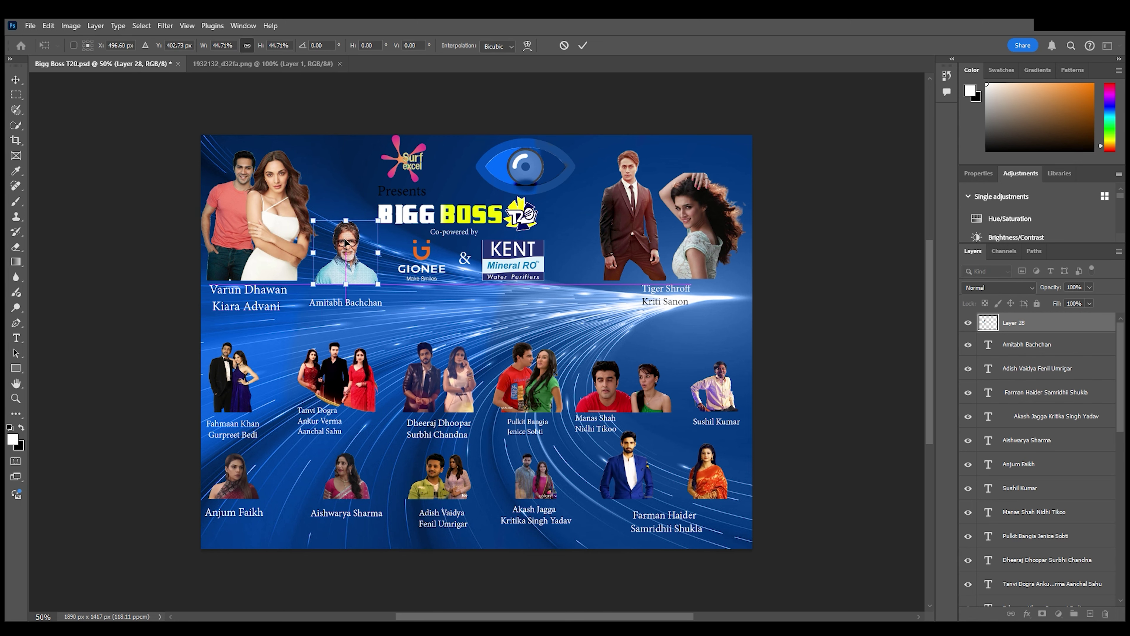
{"action": "left_click", "coordinate": [18, 83]}
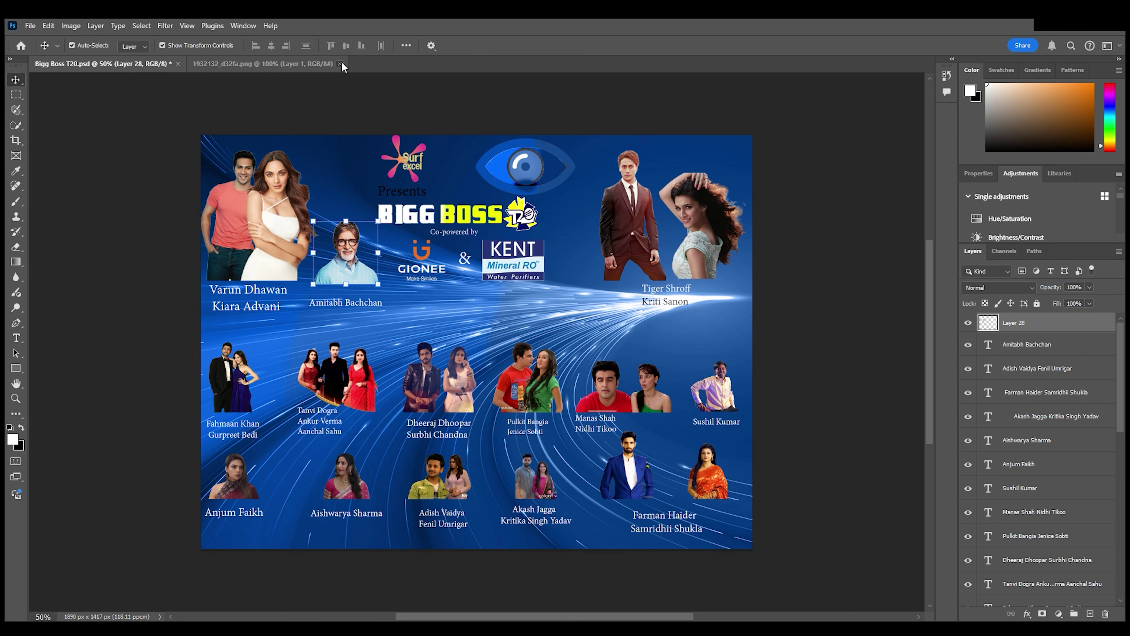
{"action": "left_click", "coordinate": [339, 63]}
{"action": "left_click", "coordinate": [159, 221]}
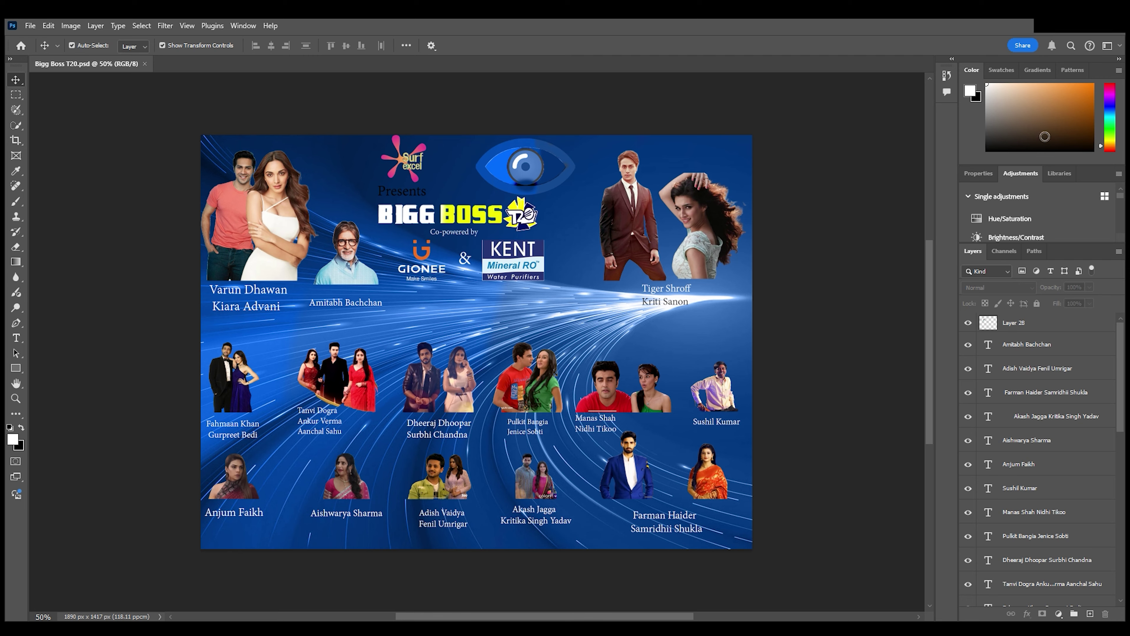